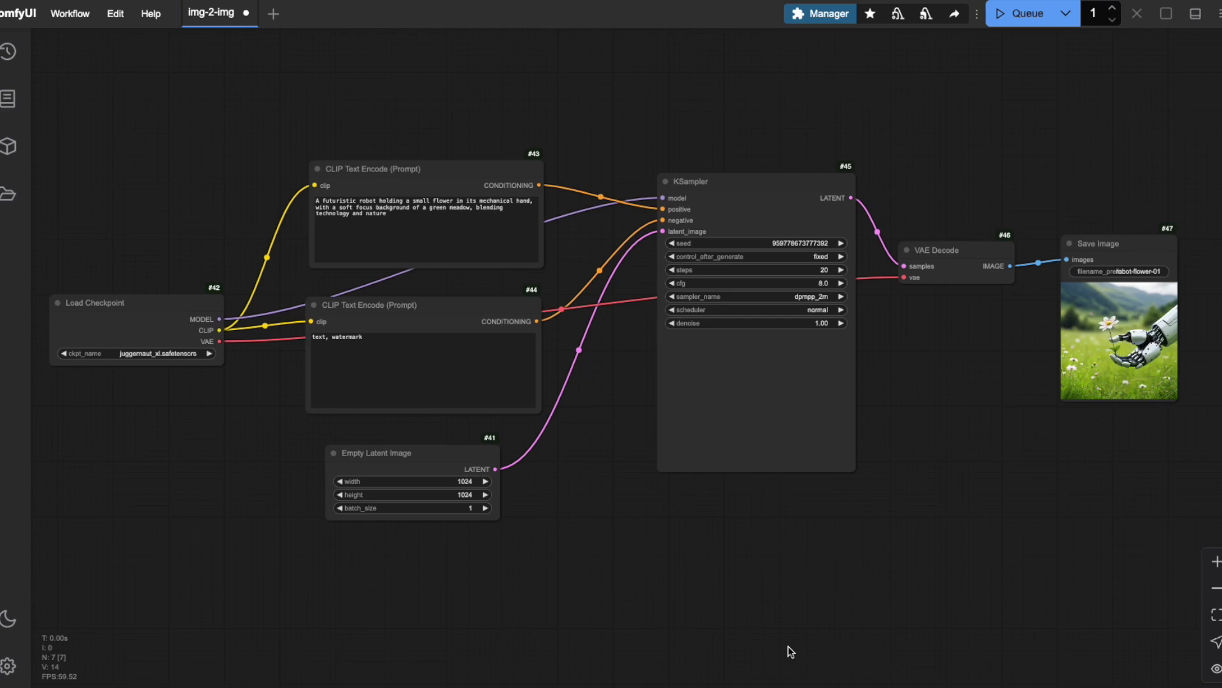
- Remove the Empty Latent Image node, leaving the KSampler's latent_image input unconnected
{"action": "left_click", "coordinate": [445, 455]}
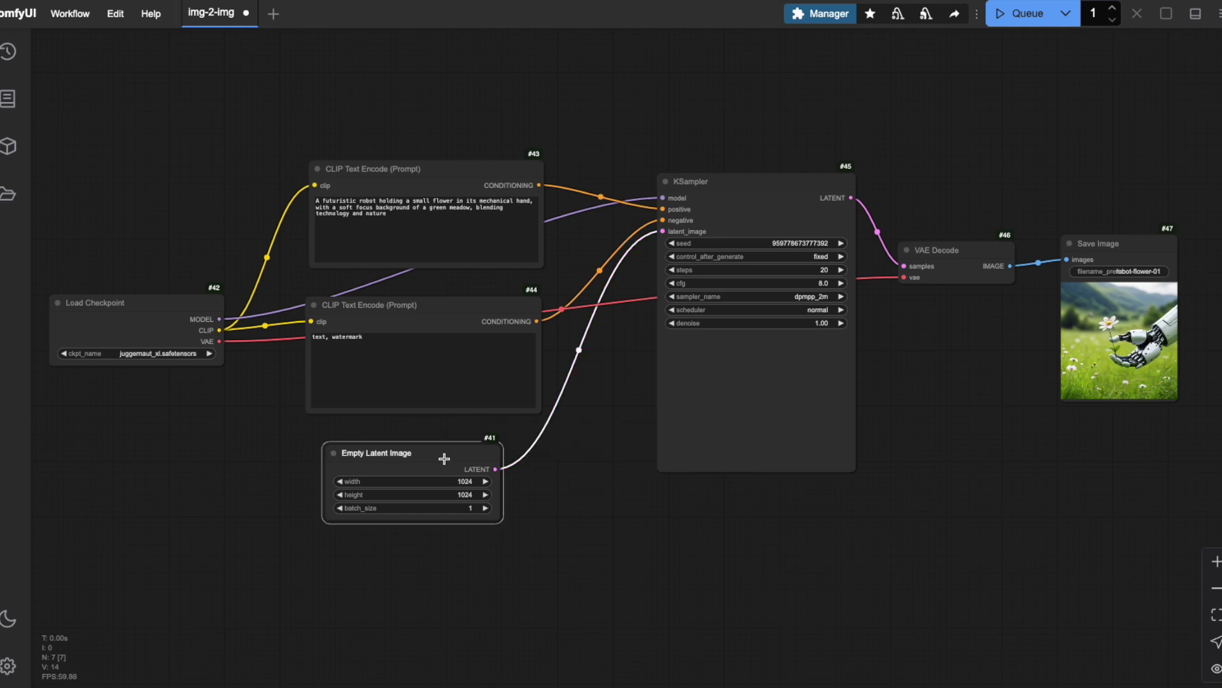
{"action": "right_click", "coordinate": [445, 456]}
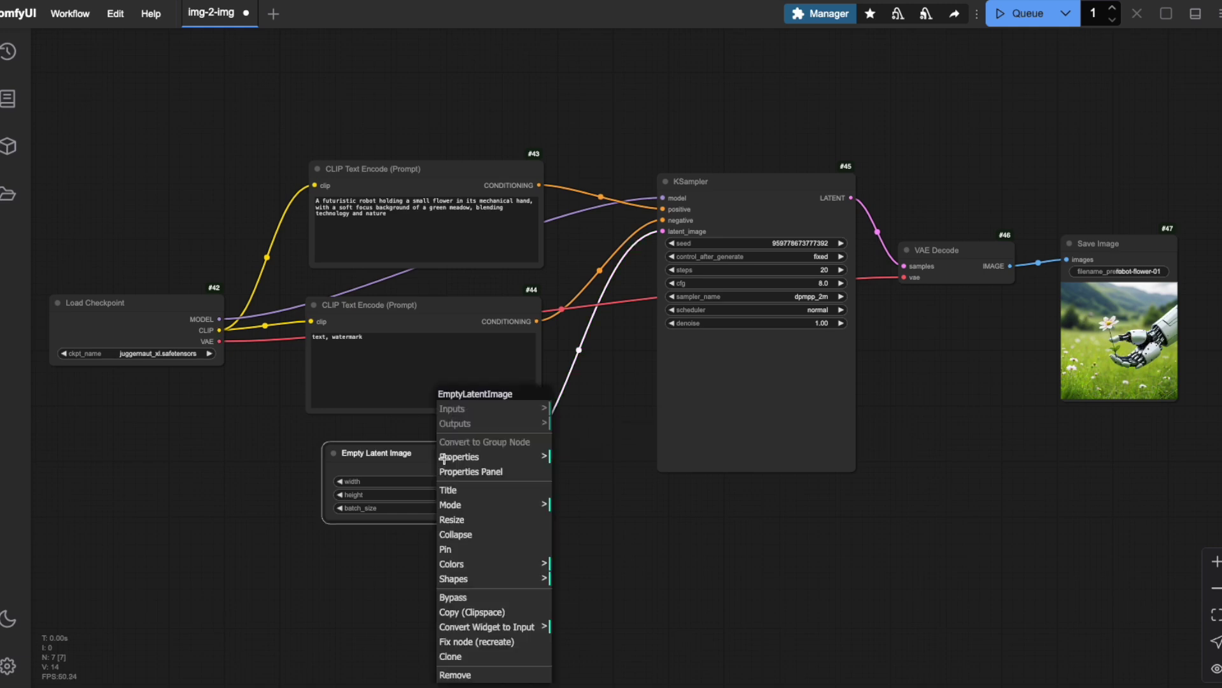
{"action": "left_click", "coordinate": [502, 674]}
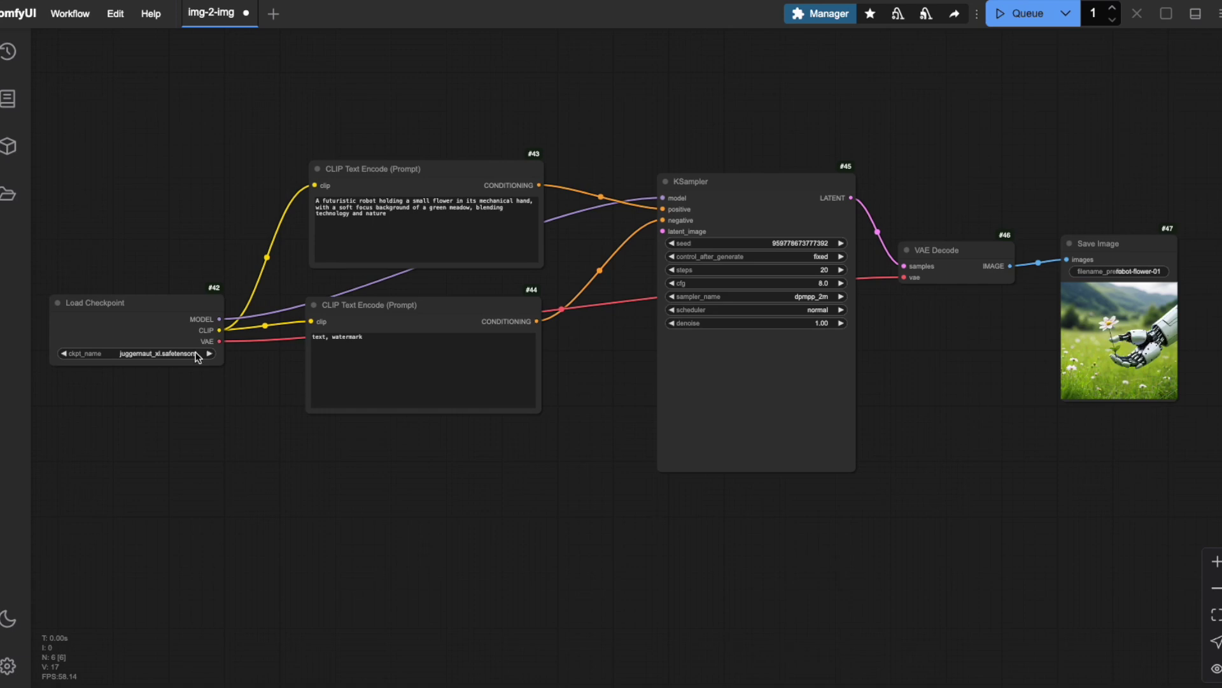
- Add a Load Image node from a node-library search for 'load' and place it below the prompts
{"action": "left_click", "coordinate": [8, 99]}
{"action": "left_click", "coordinate": [119, 86]}
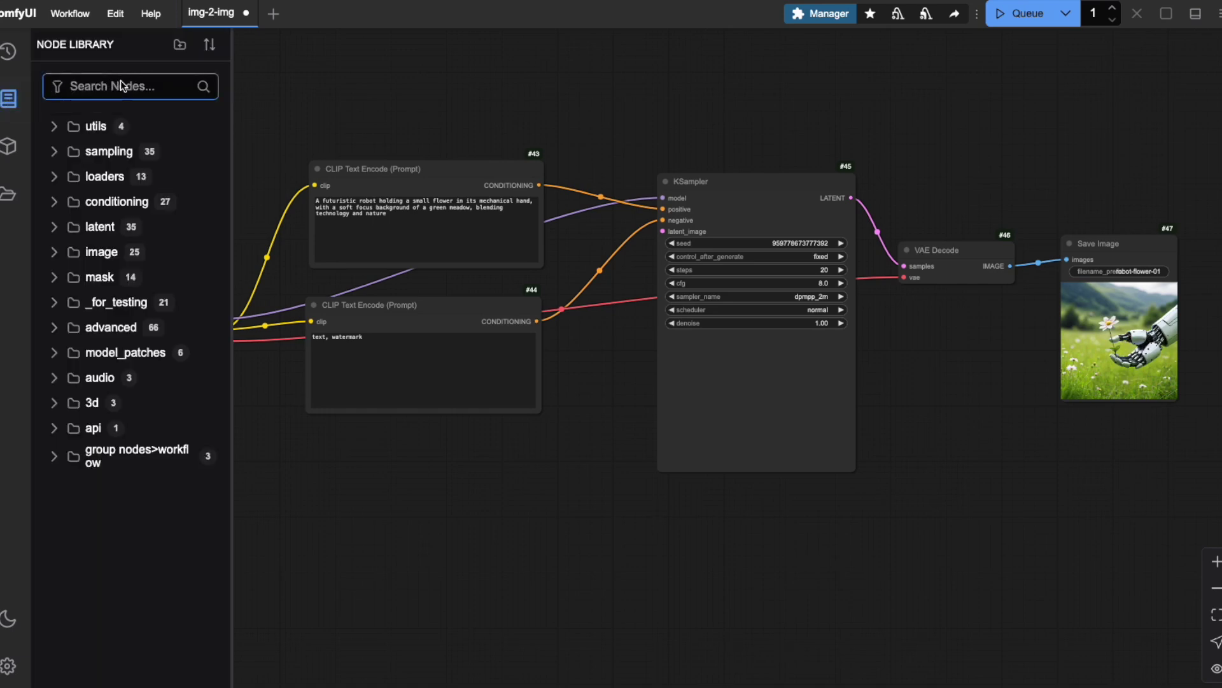
{"action": "type", "text": "load"}
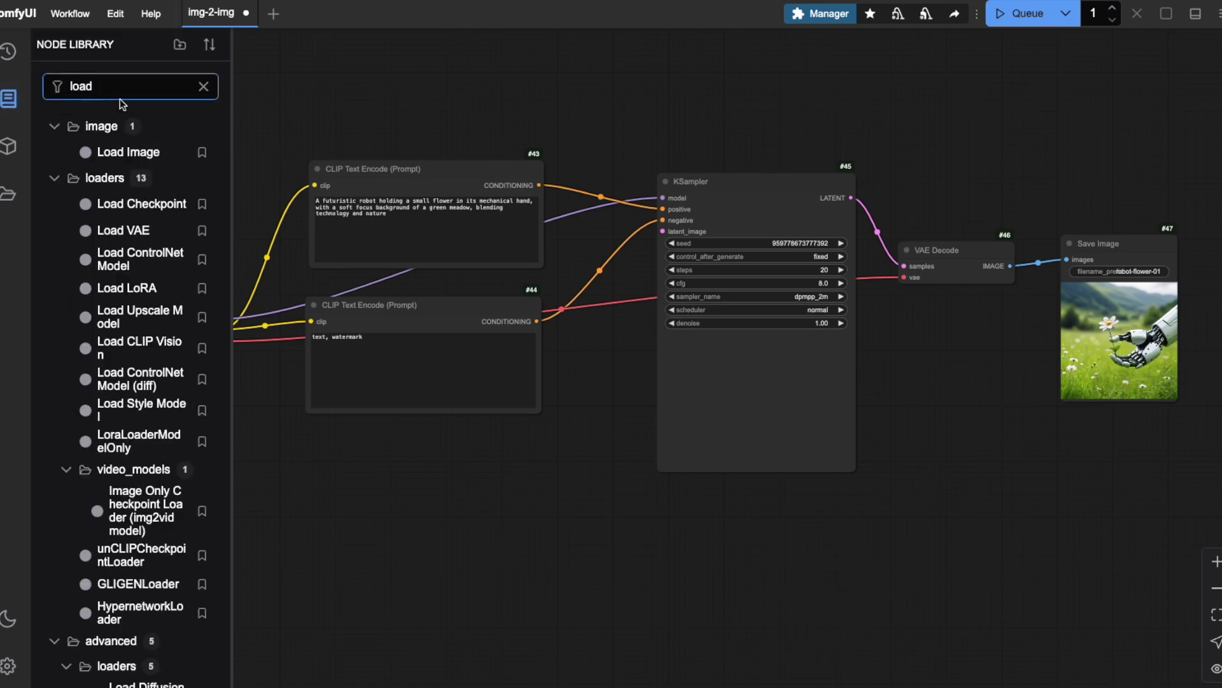
{"action": "left_click_drag", "start_coordinate": [116, 152], "coordinate": [486, 491]}
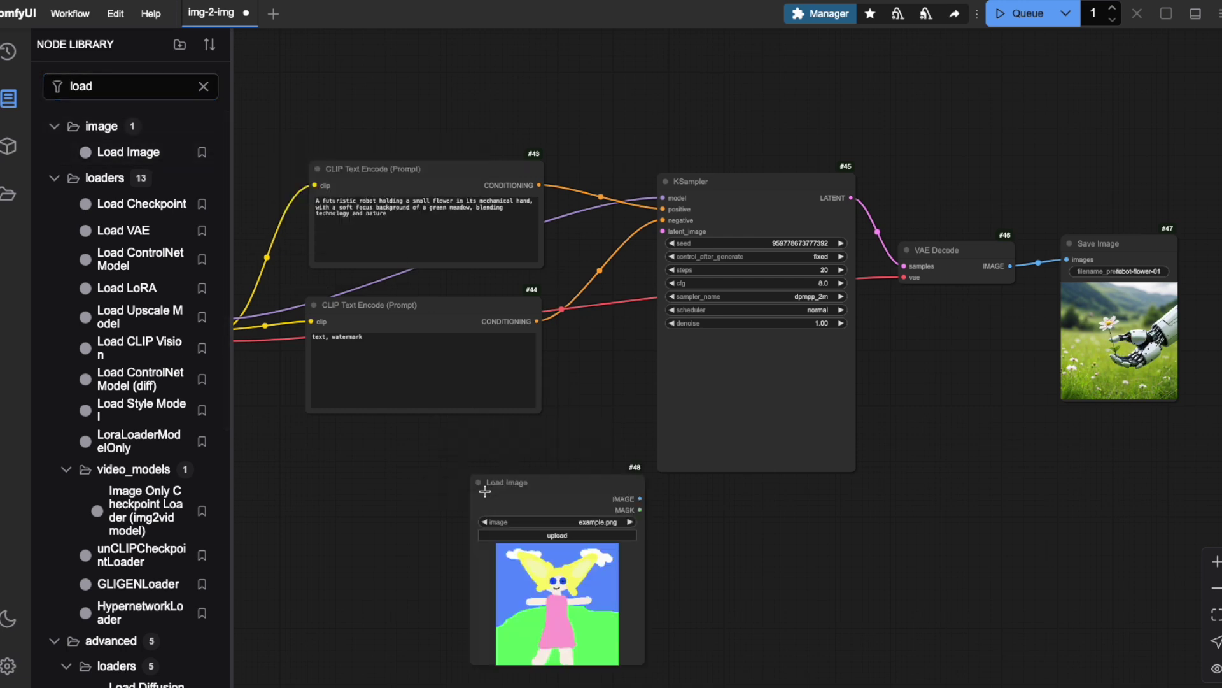
{"action": "left_click", "coordinate": [9, 98]}
{"action": "left_click_drag", "start_coordinate": [557, 486], "coordinate": [421, 485]}
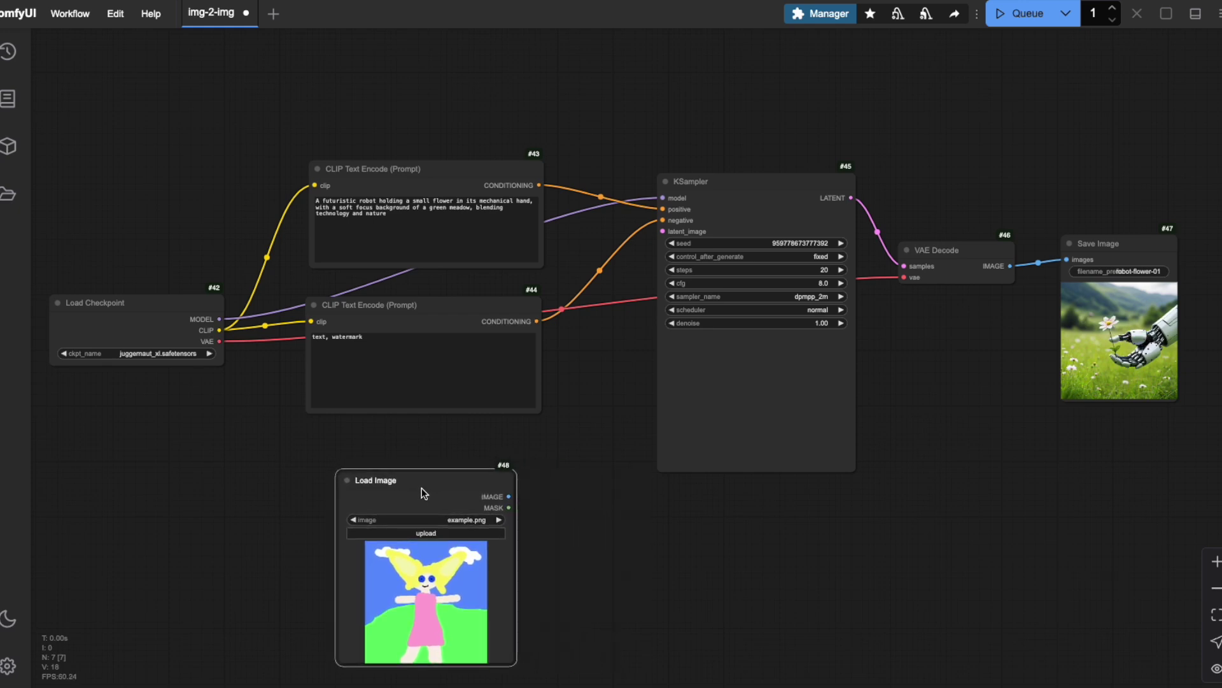
{"action": "triple_click", "coordinate": [426, 210]}
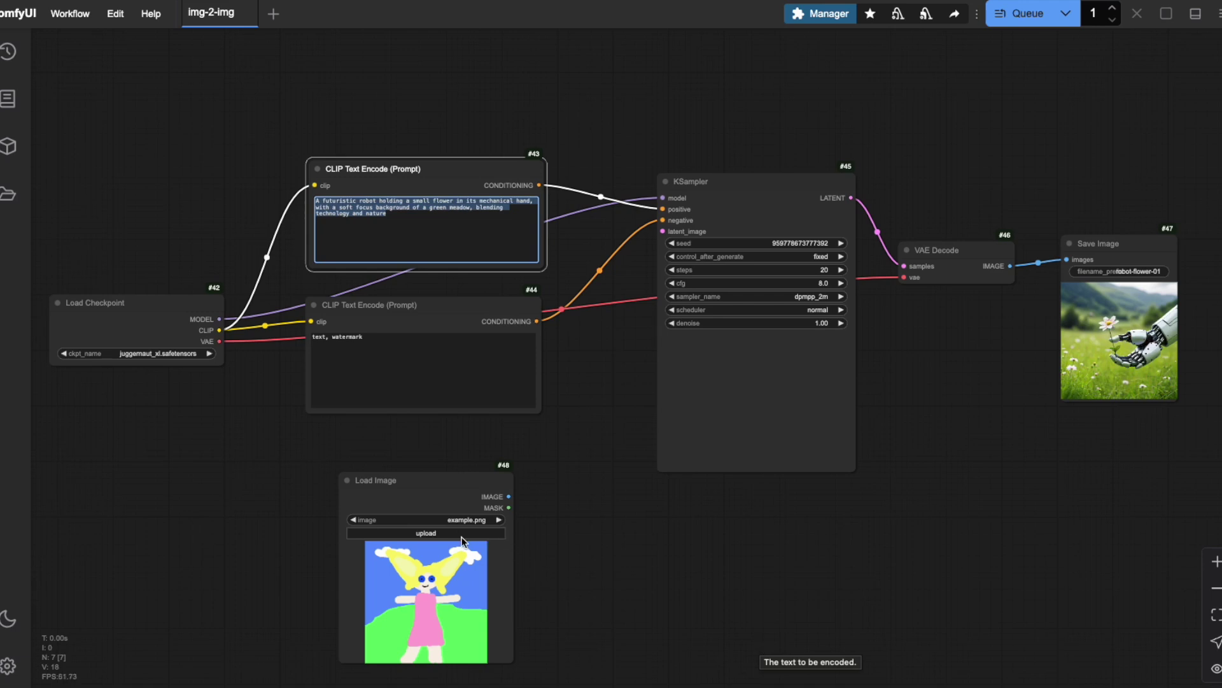
- Paste hulk-01.jpg into the Load Image node in place of example.png
{"action": "left_click", "coordinate": [877, 439]}
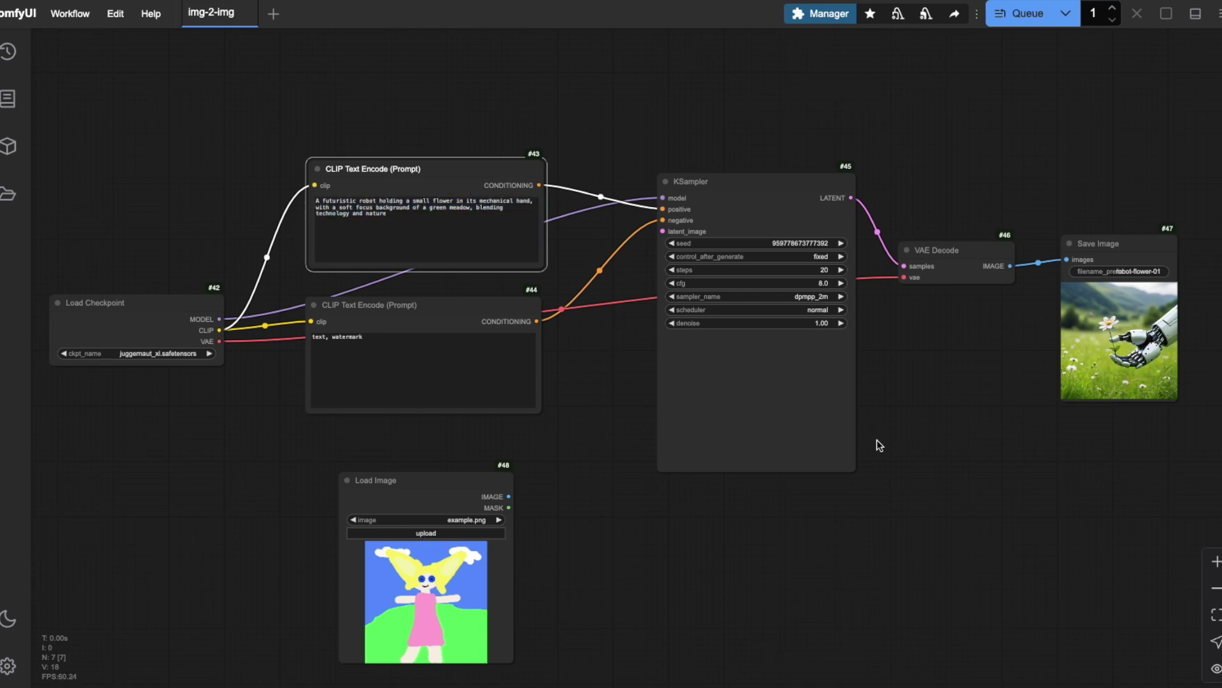
{"action": "key", "text": "ctrl+v"}
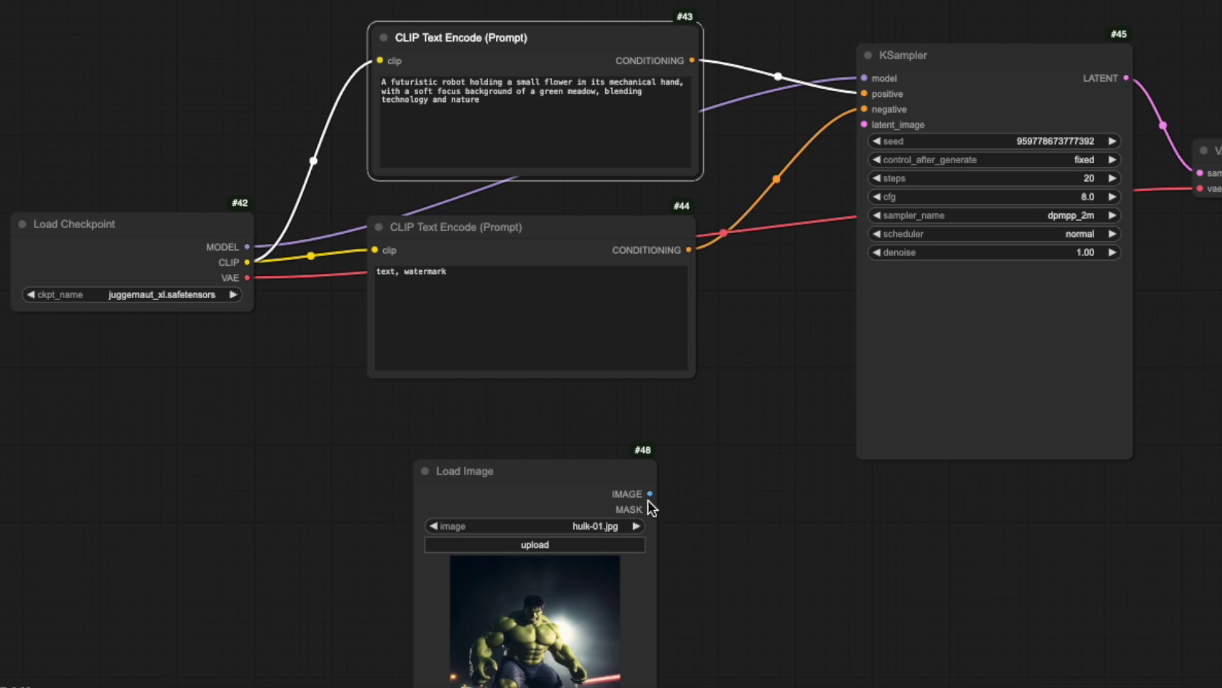
- Create a VAE Encode node from Load Image's IMAGE output and link its LATENT to KSampler latent_image
{"action": "left_click_drag", "start_coordinate": [649, 494], "coordinate": [756, 524]}
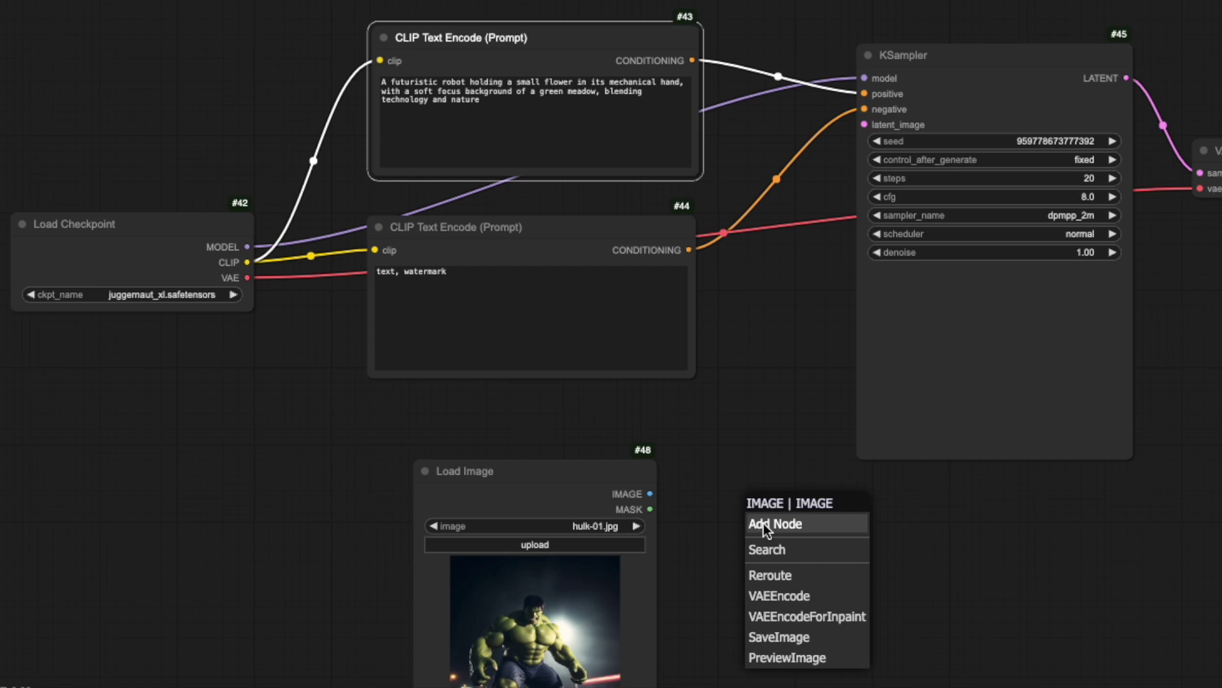
{"action": "left_click", "coordinate": [813, 595]}
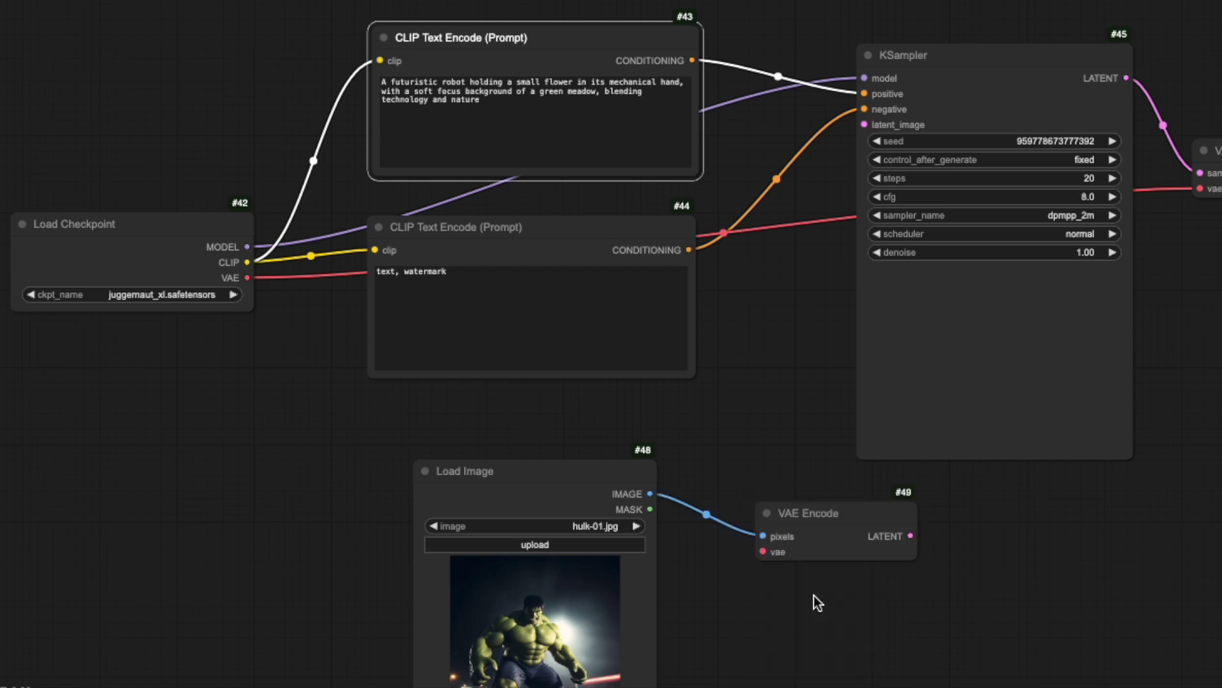
{"action": "left_click_drag", "start_coordinate": [911, 535], "coordinate": [866, 126]}
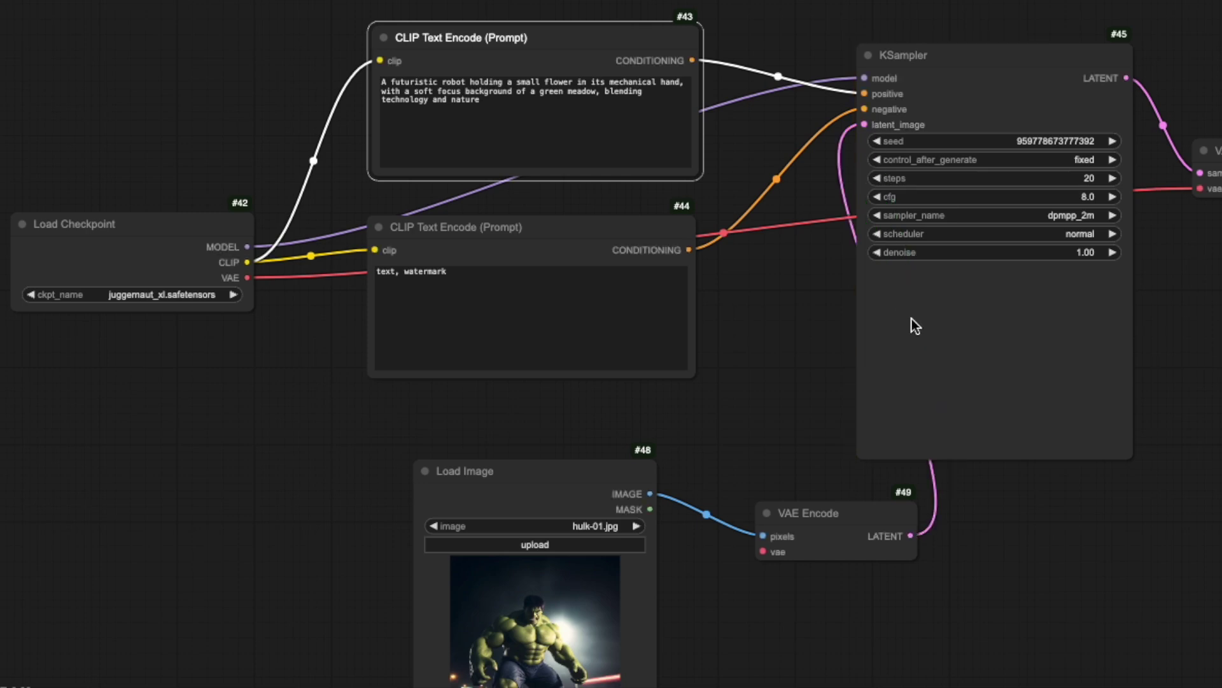
{"action": "left_click_drag", "start_coordinate": [610, 476], "coordinate": [426, 455]}
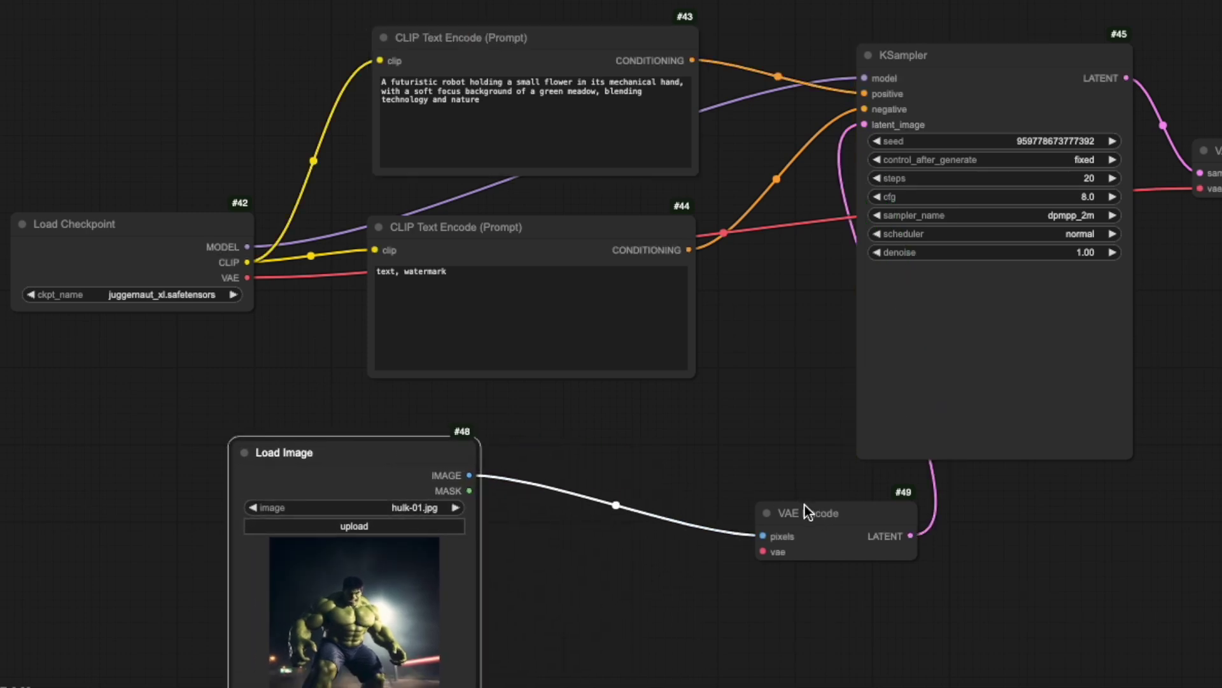
{"action": "left_click_drag", "start_coordinate": [805, 506], "coordinate": [675, 470]}
{"action": "left_click_drag", "start_coordinate": [414, 442], "coordinate": [498, 448]}
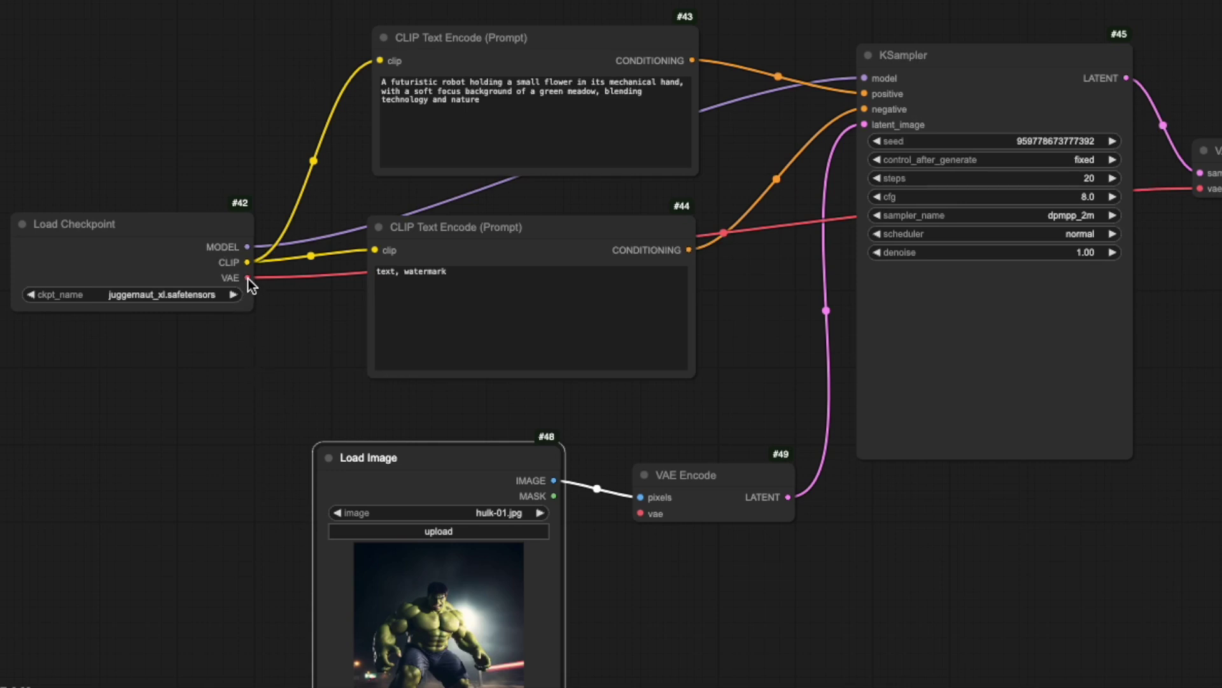
- Feed Load Checkpoint's VAE into VAE Encode, shift Load Image left, and queue a generation
{"action": "left_click_drag", "start_coordinate": [247, 278], "coordinate": [639, 512]}
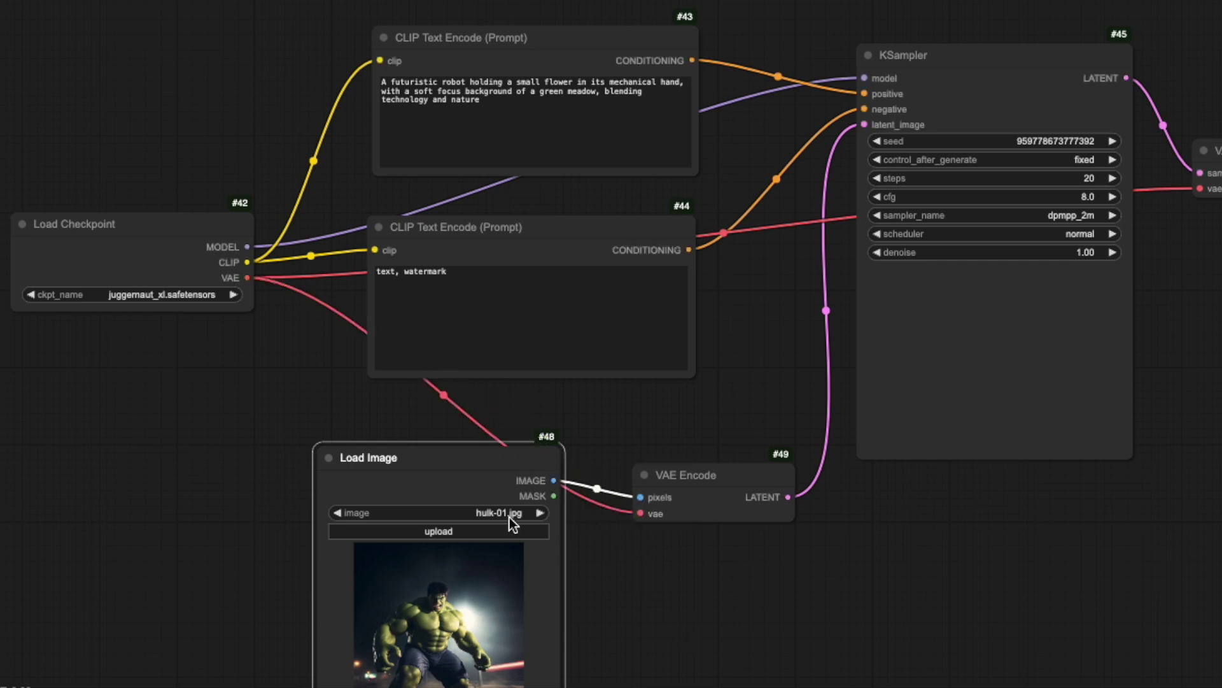
{"action": "left_click_drag", "start_coordinate": [416, 450], "coordinate": [315, 456]}
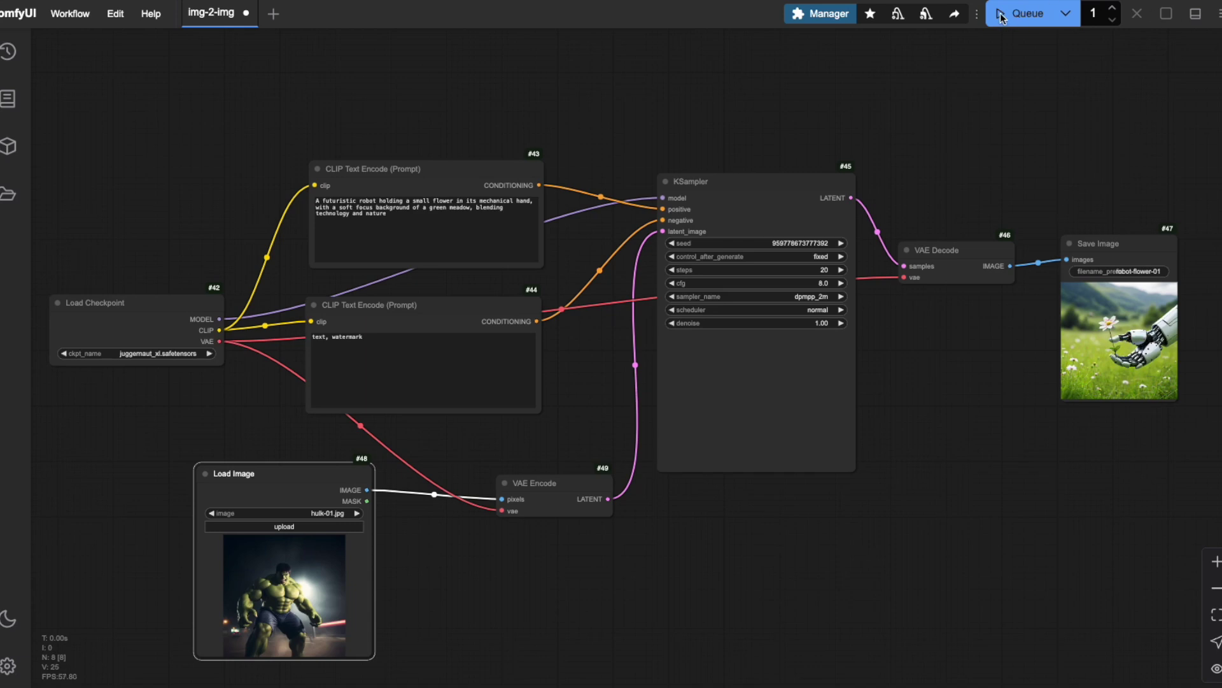
{"action": "left_click", "coordinate": [1001, 18]}
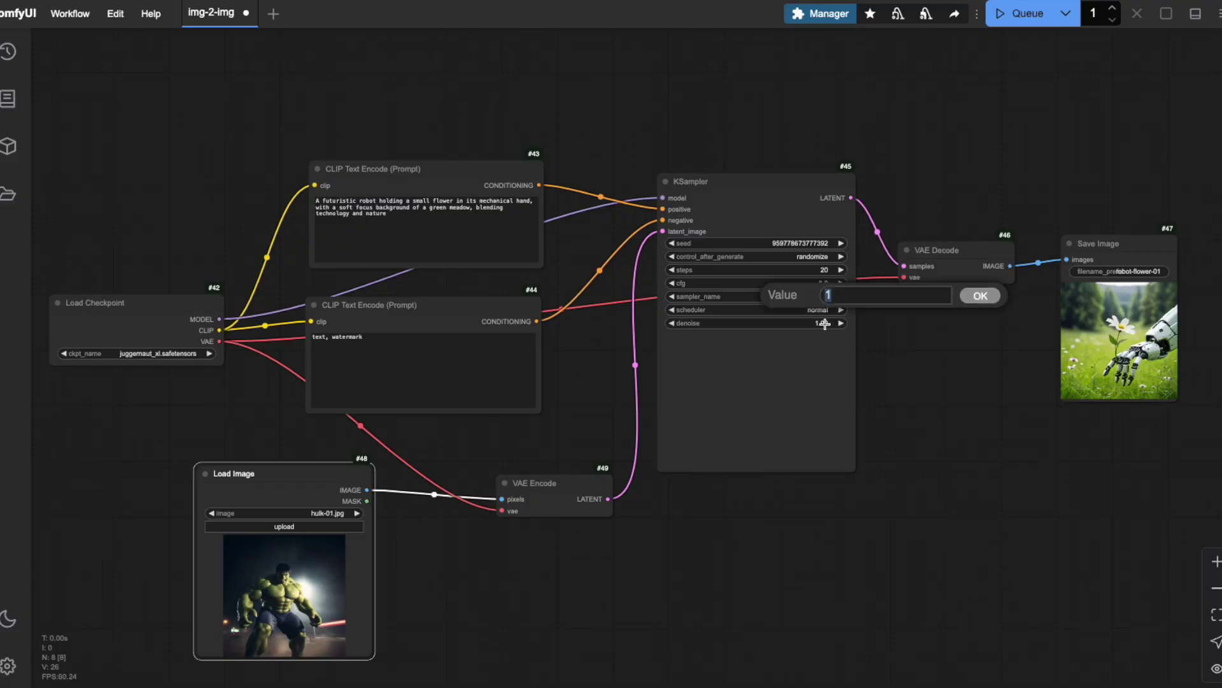
- Enter 0.5 as the KSampler denoise value
{"action": "type", "text": "0.5"}
{"action": "left_click", "coordinate": [982, 296]}
- Queue a new run, then view the newest green robot image full size from the history
{"action": "left_click", "coordinate": [1004, 16]}
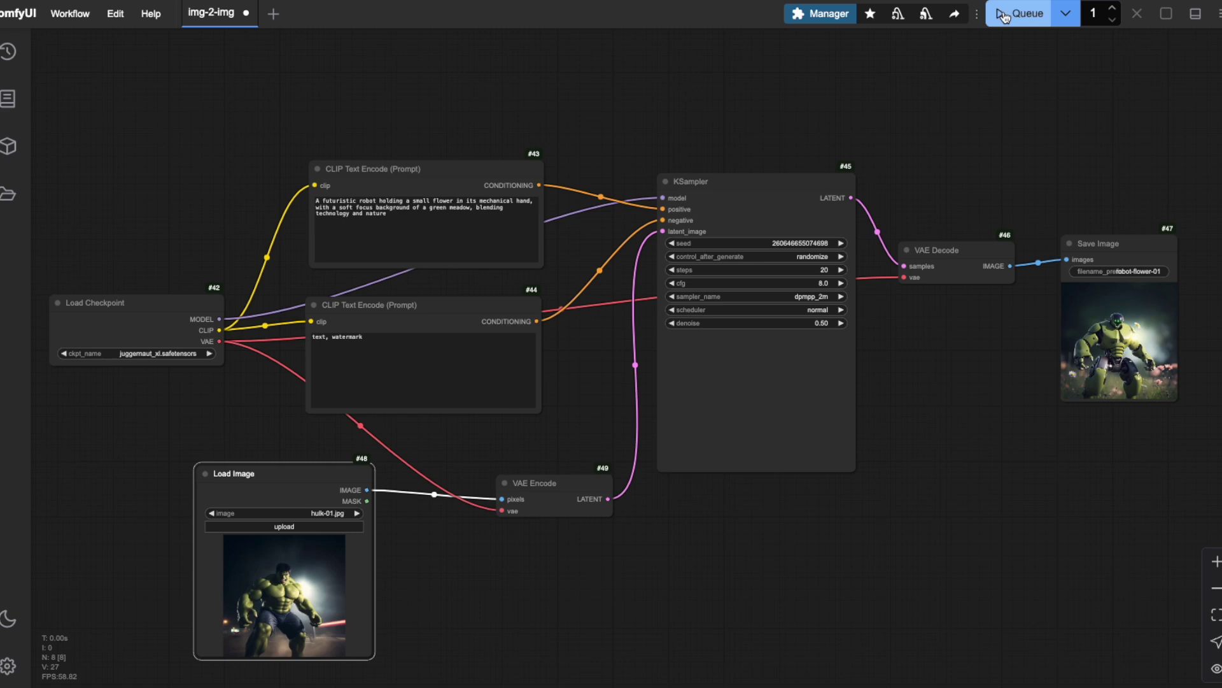
{"action": "left_click", "coordinate": [1111, 354]}
{"action": "left_click", "coordinate": [8, 51]}
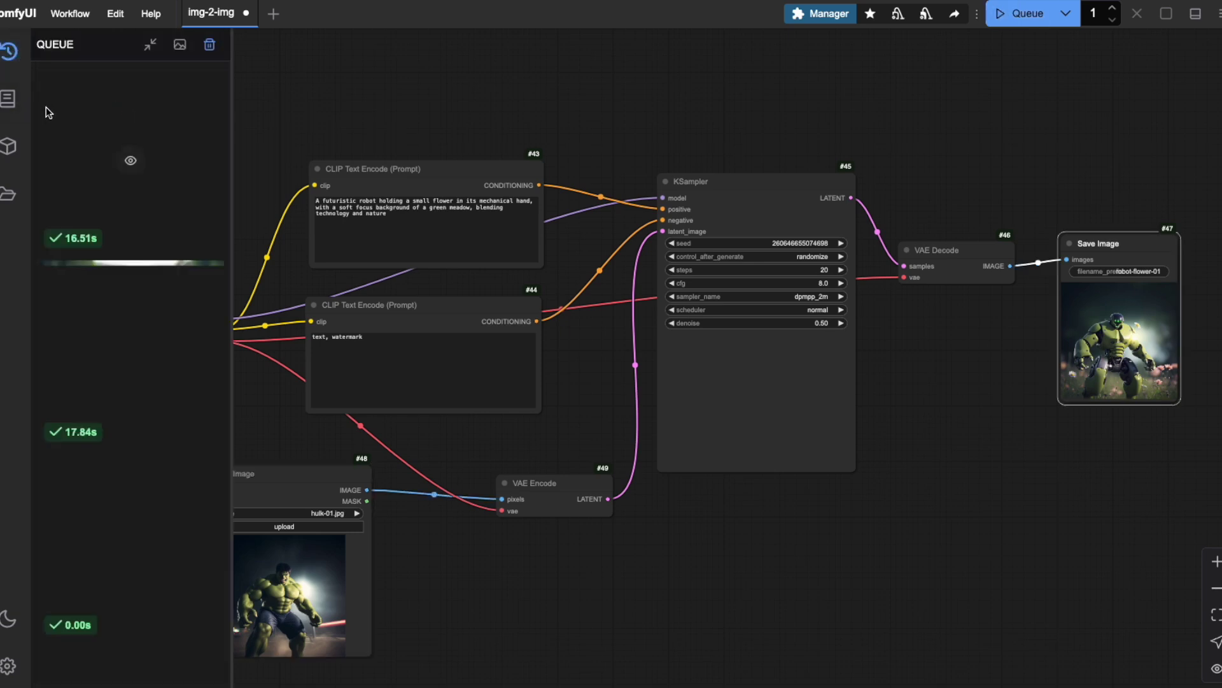
{"action": "left_click", "coordinate": [128, 161]}
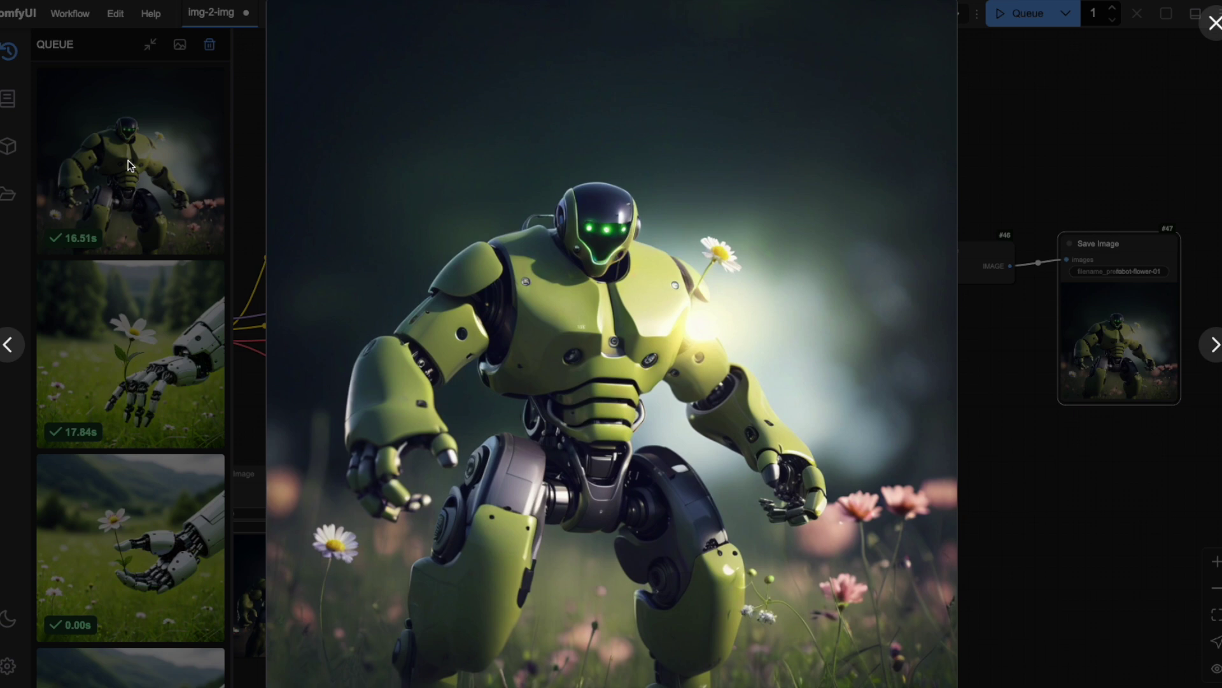
{"action": "left_click", "coordinate": [1214, 23]}
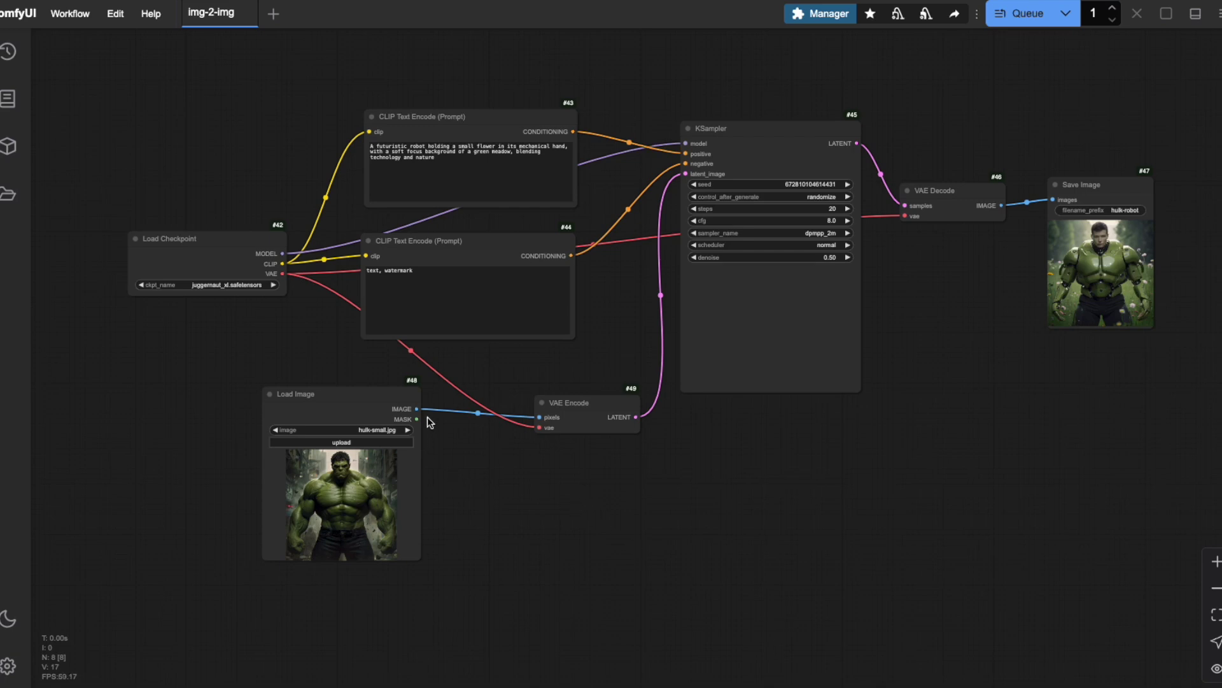
- Branch an Upscale Image node off Load Image's output using a search for 'ups'
{"action": "left_click_drag", "start_coordinate": [417, 409], "coordinate": [550, 509]}
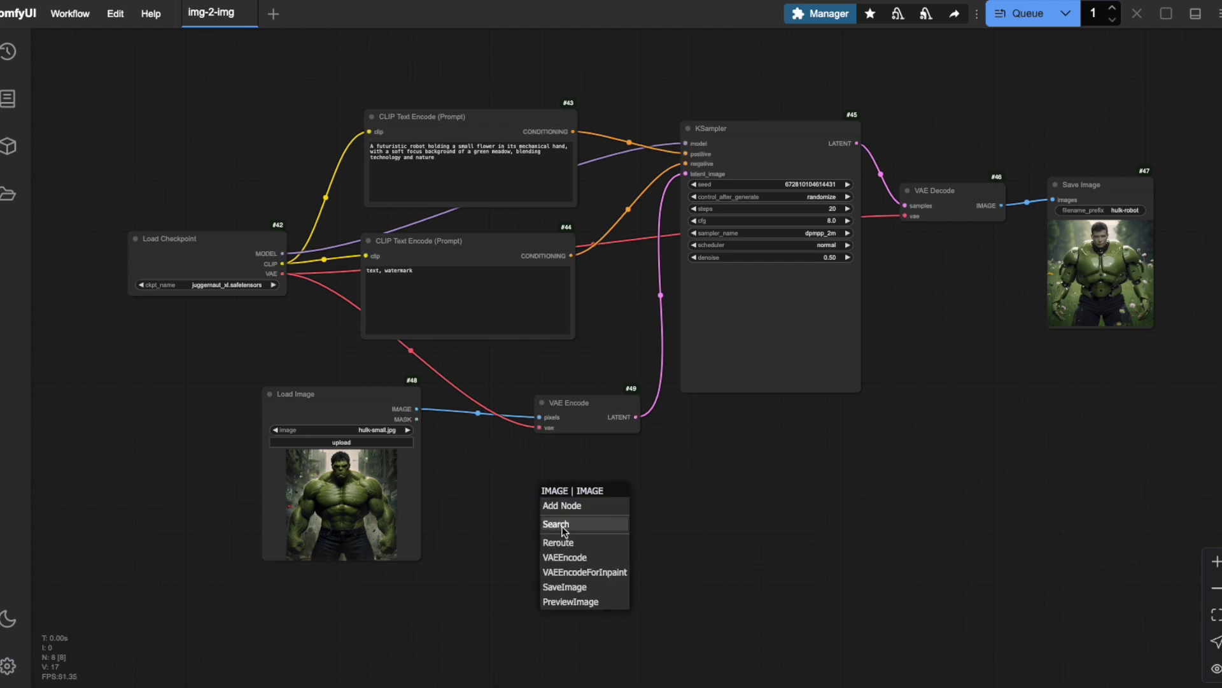
{"action": "left_click", "coordinate": [557, 524]}
{"action": "type", "text": "ups"}
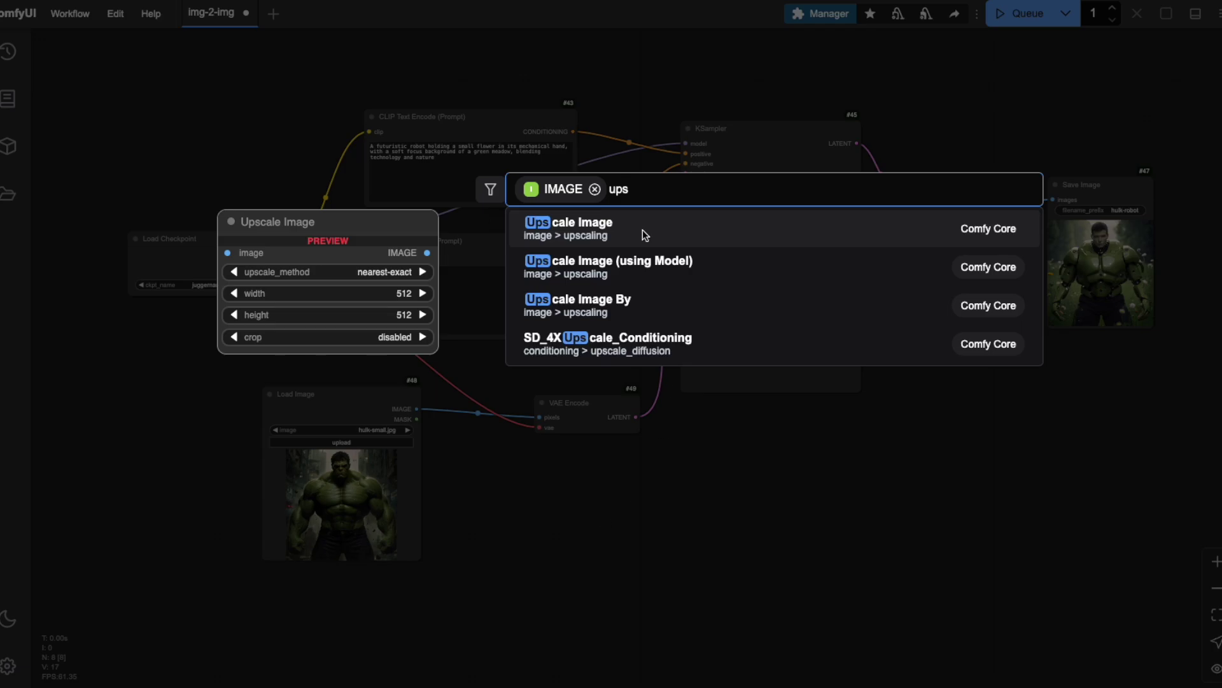
{"action": "left_click", "coordinate": [643, 229]}
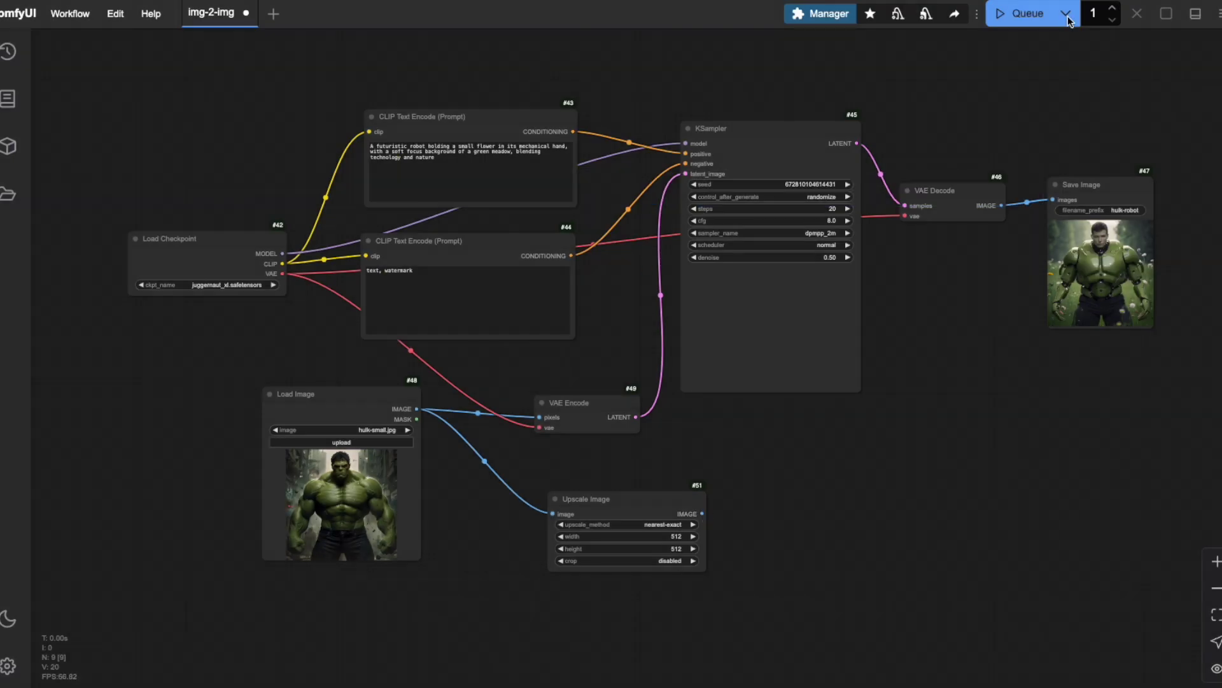
- Set the Upscale Image width and height to 1024
{"action": "left_click", "coordinate": [660, 538]}
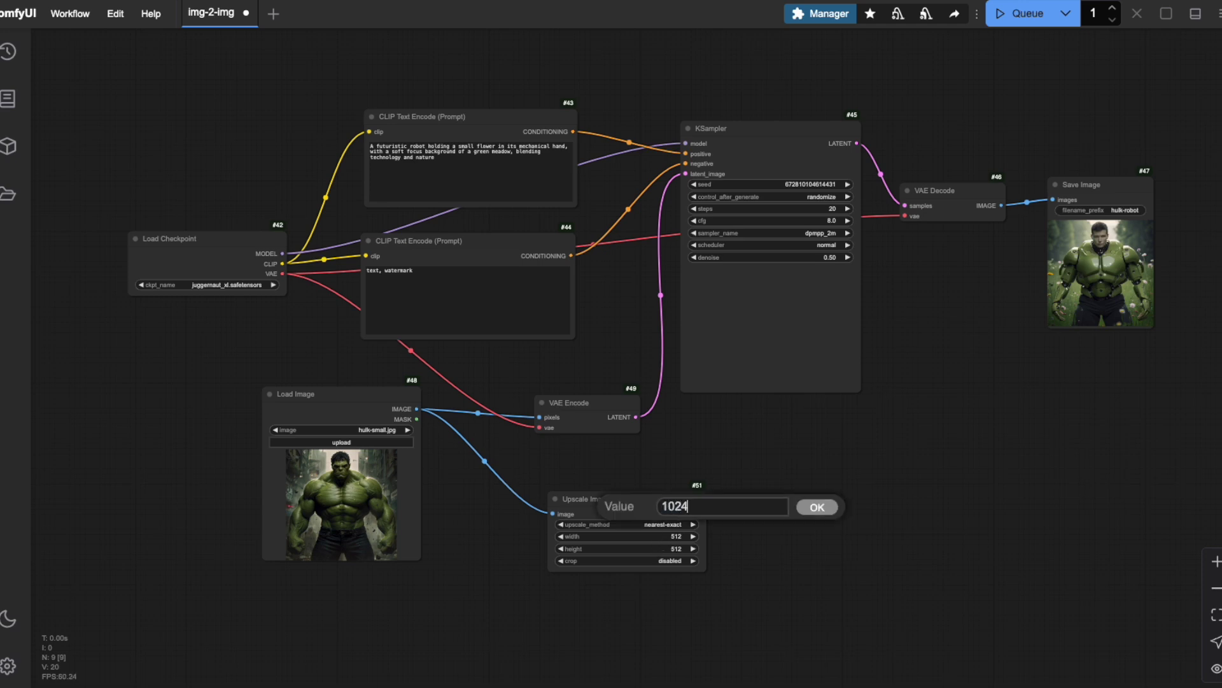
{"action": "key", "text": "Return"}
{"action": "left_click", "coordinate": [670, 550]}
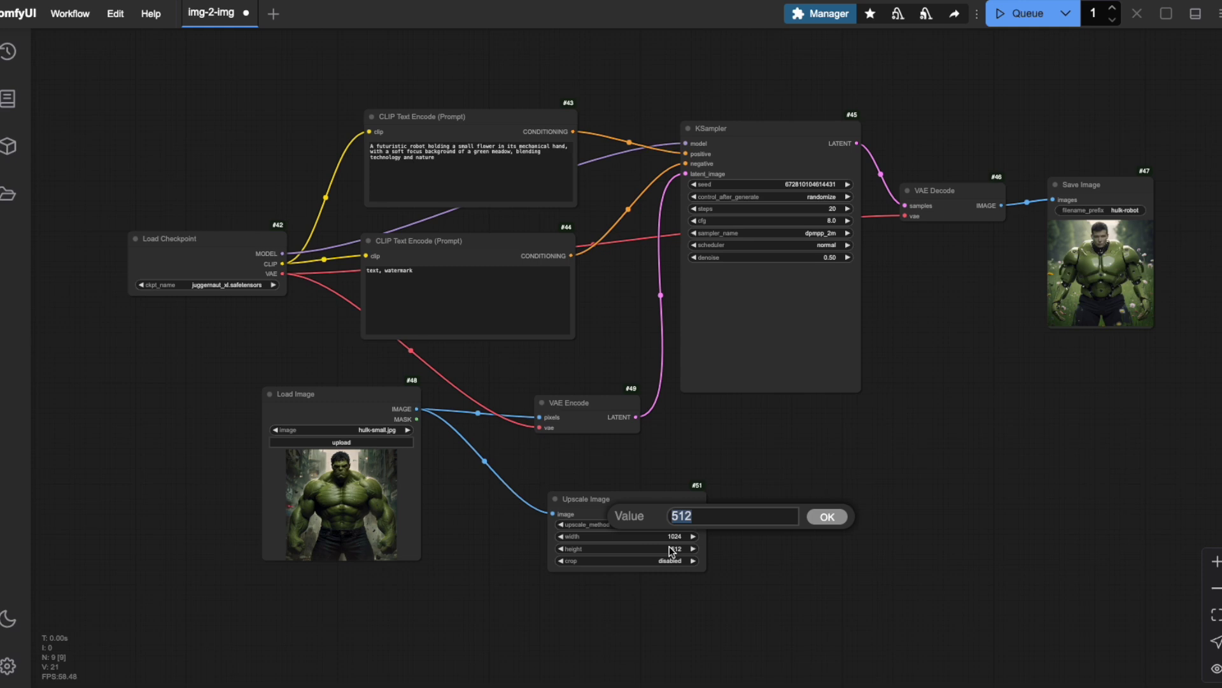
{"action": "key", "text": "Return"}
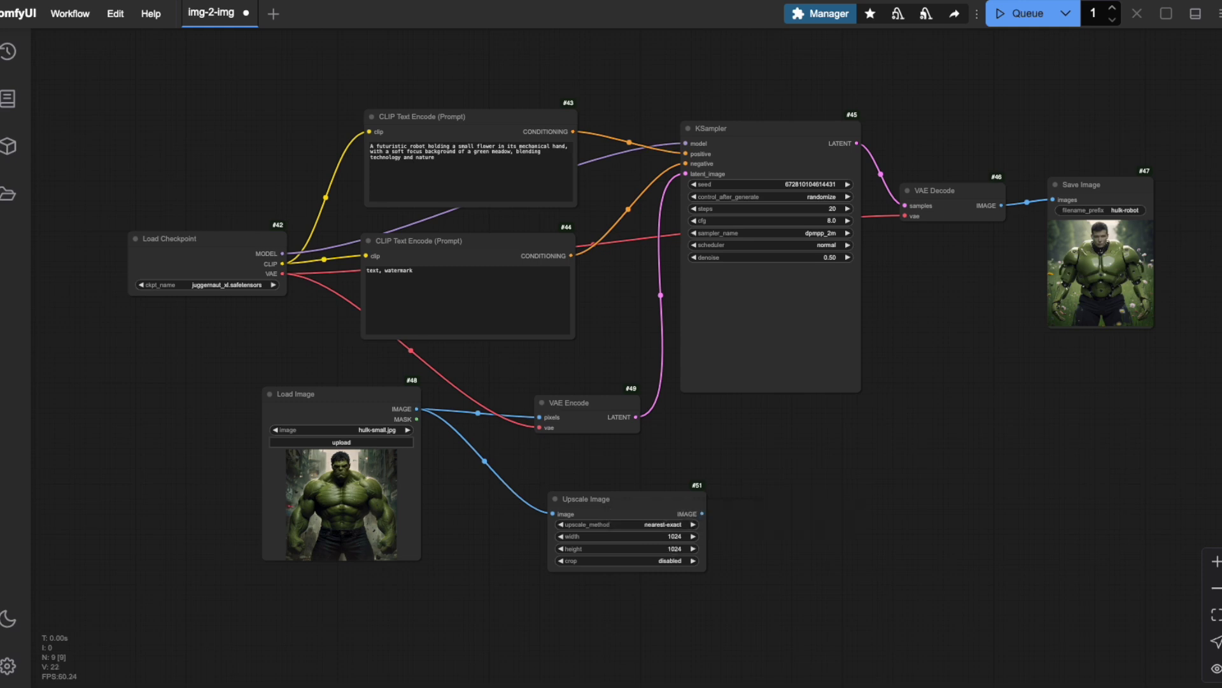
- Route Upscale Image's IMAGE output into VAE Encode pixels, placing it between loader and encoder
{"action": "left_click", "coordinate": [480, 414]}
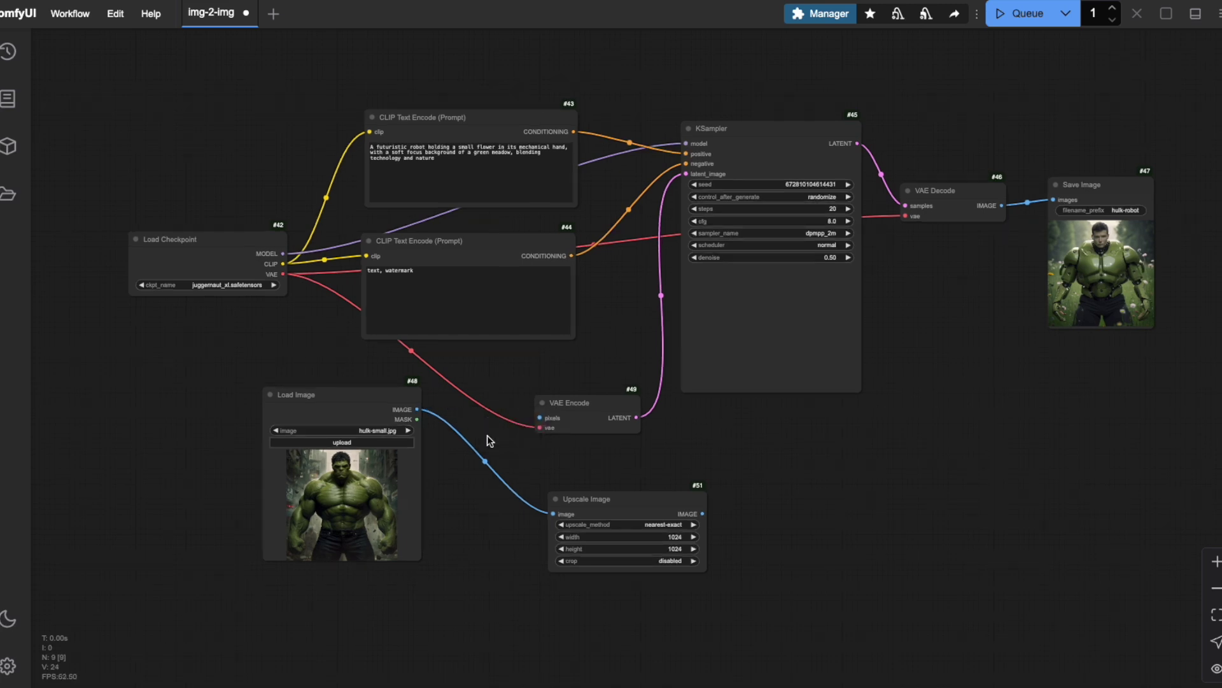
{"action": "left_click_drag", "start_coordinate": [706, 515], "coordinate": [541, 418]}
{"action": "left_click_drag", "start_coordinate": [371, 407], "coordinate": [238, 399]}
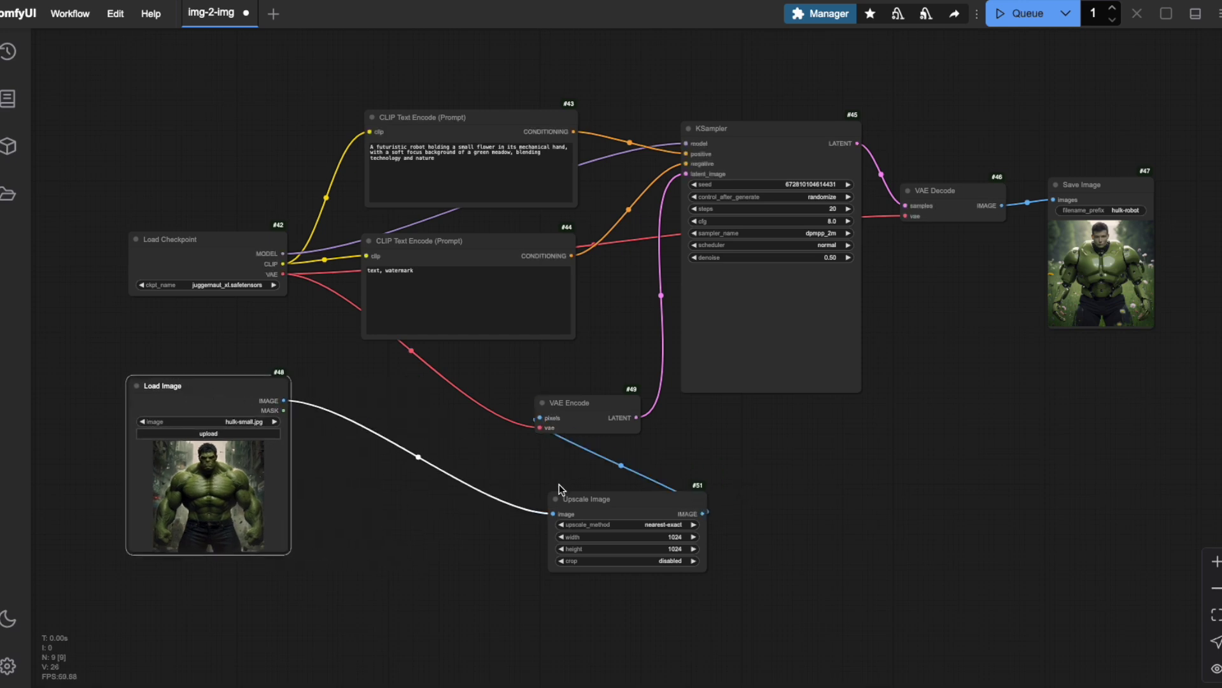
{"action": "left_click_drag", "start_coordinate": [597, 497], "coordinate": [380, 428]}
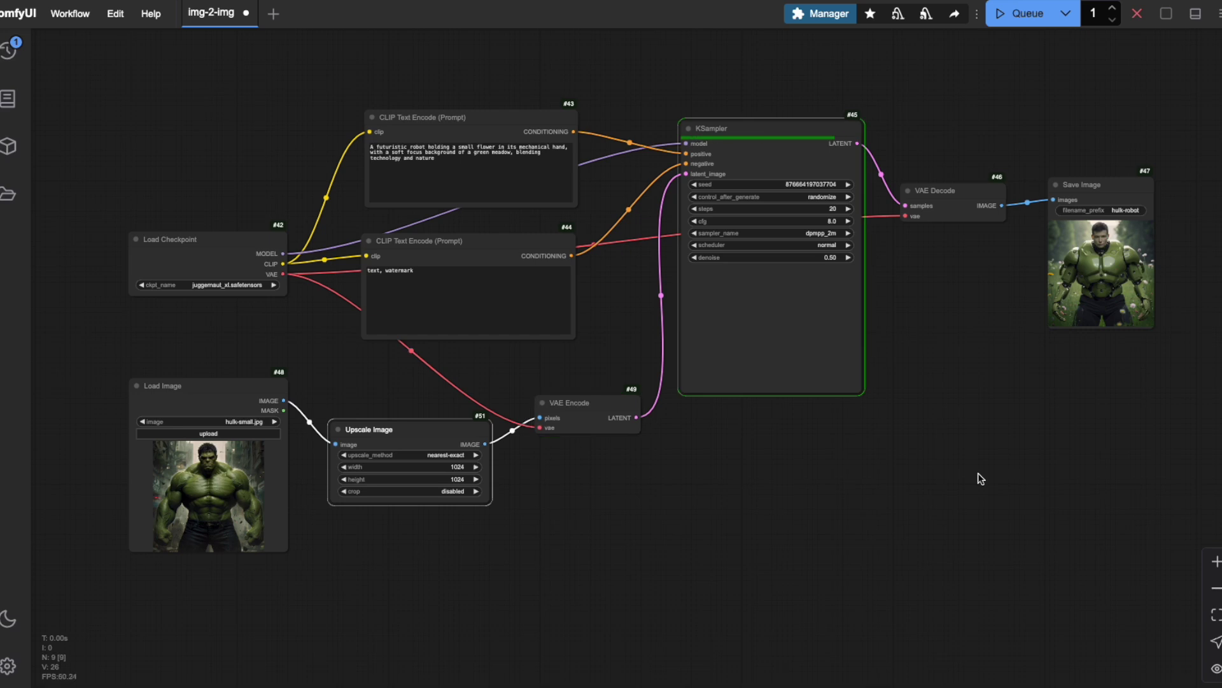
- Review the newest generated result full size in the run history
{"action": "left_click", "coordinate": [7, 52]}
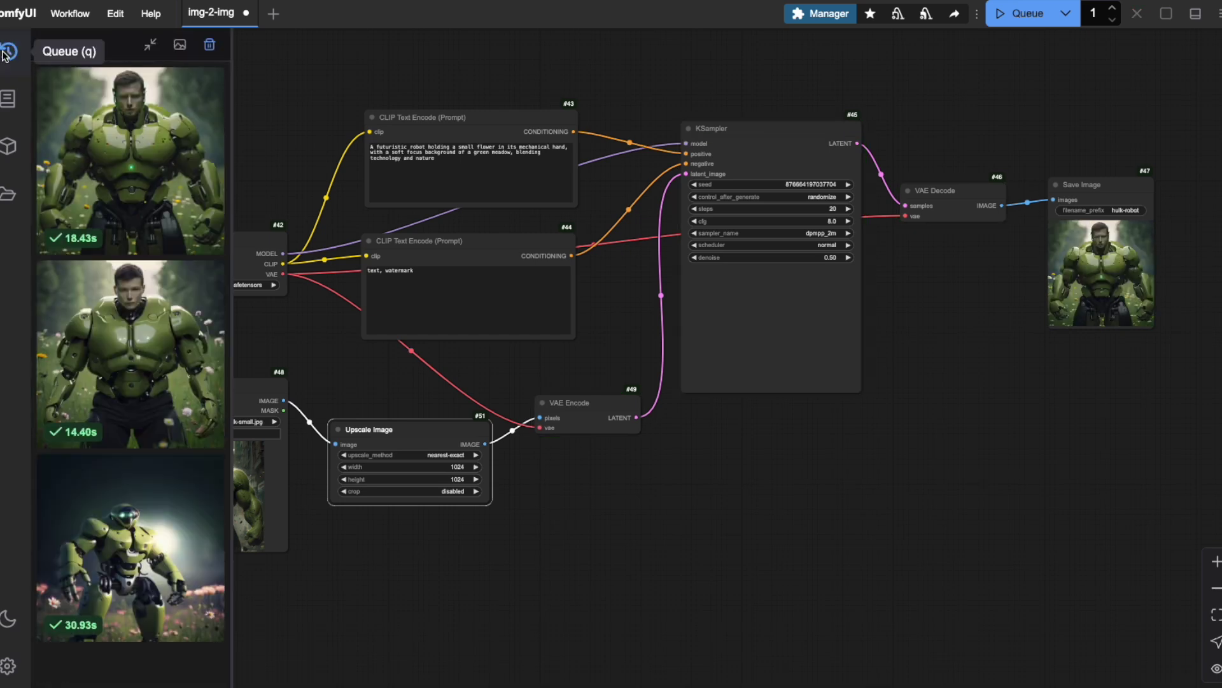
{"action": "left_click", "coordinate": [125, 149]}
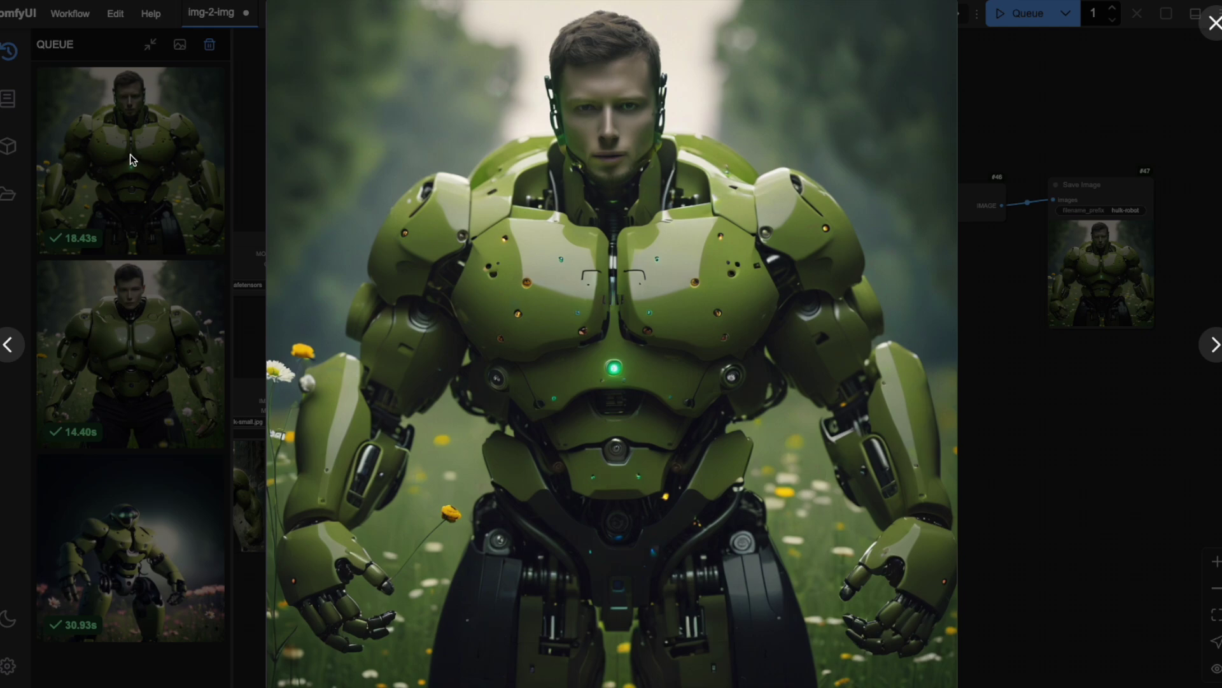
{"action": "left_click", "coordinate": [1213, 23]}
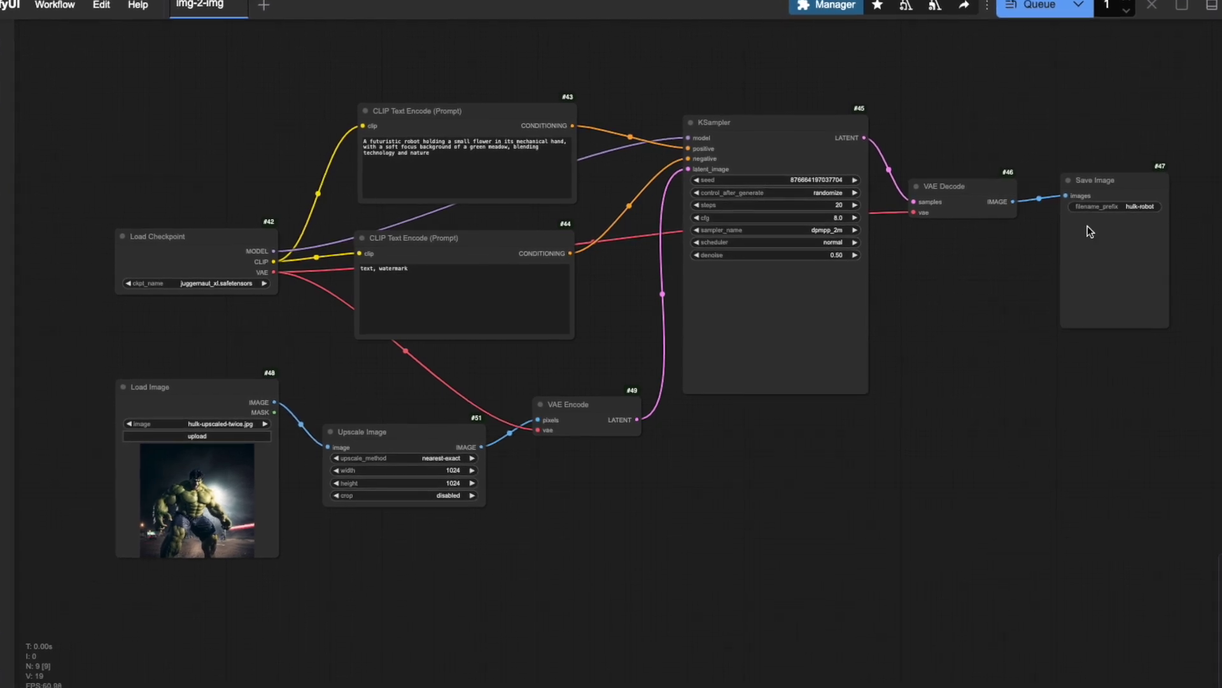
- Run the workflow twice to generate new Hulk-robot images from hulk-upscaled-twice.jpg
{"action": "left_click", "coordinate": [1026, 5]}
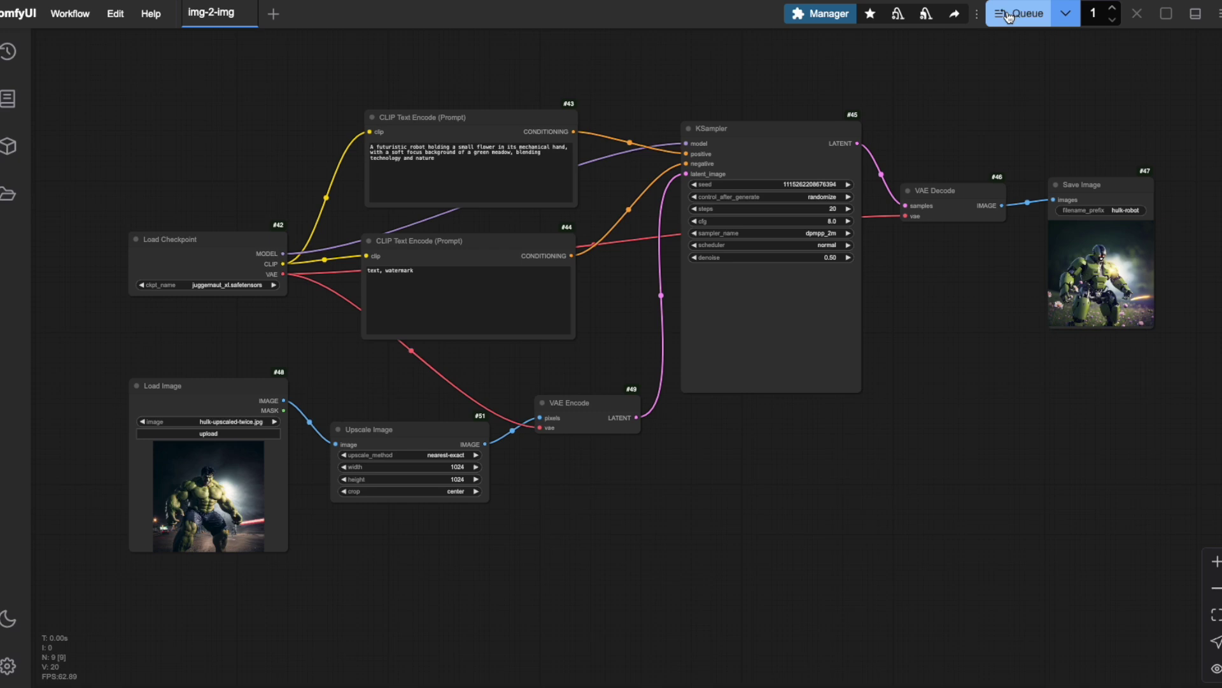
{"action": "left_click", "coordinate": [1010, 16]}
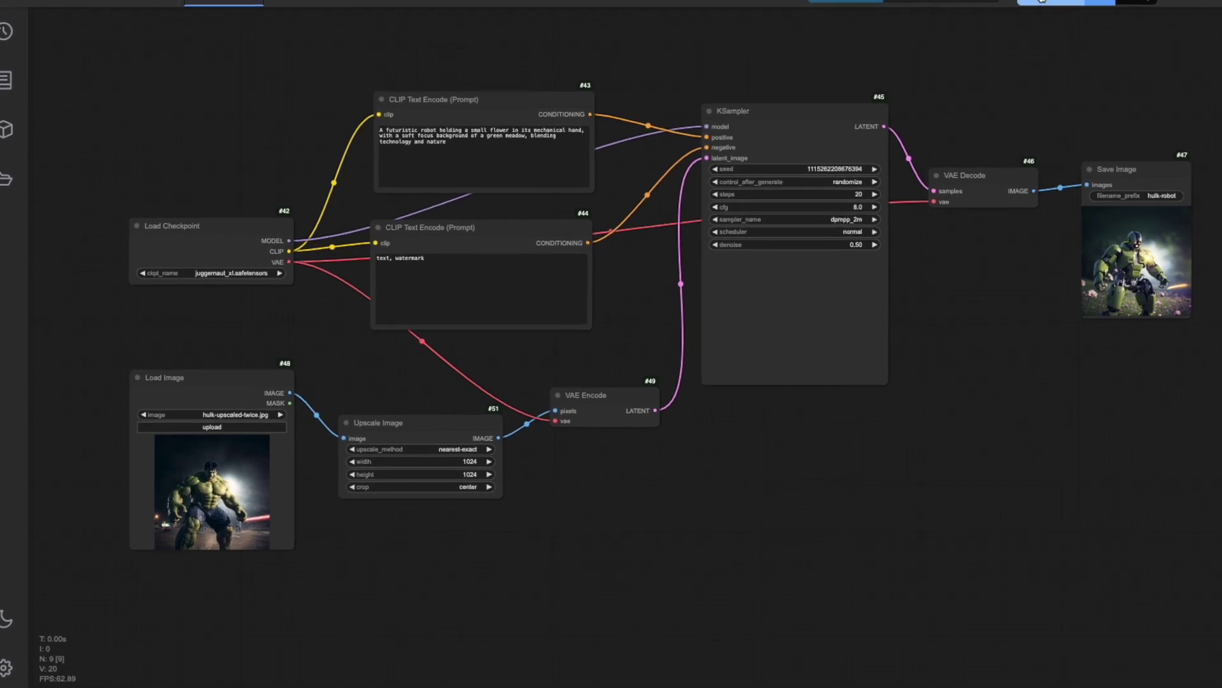
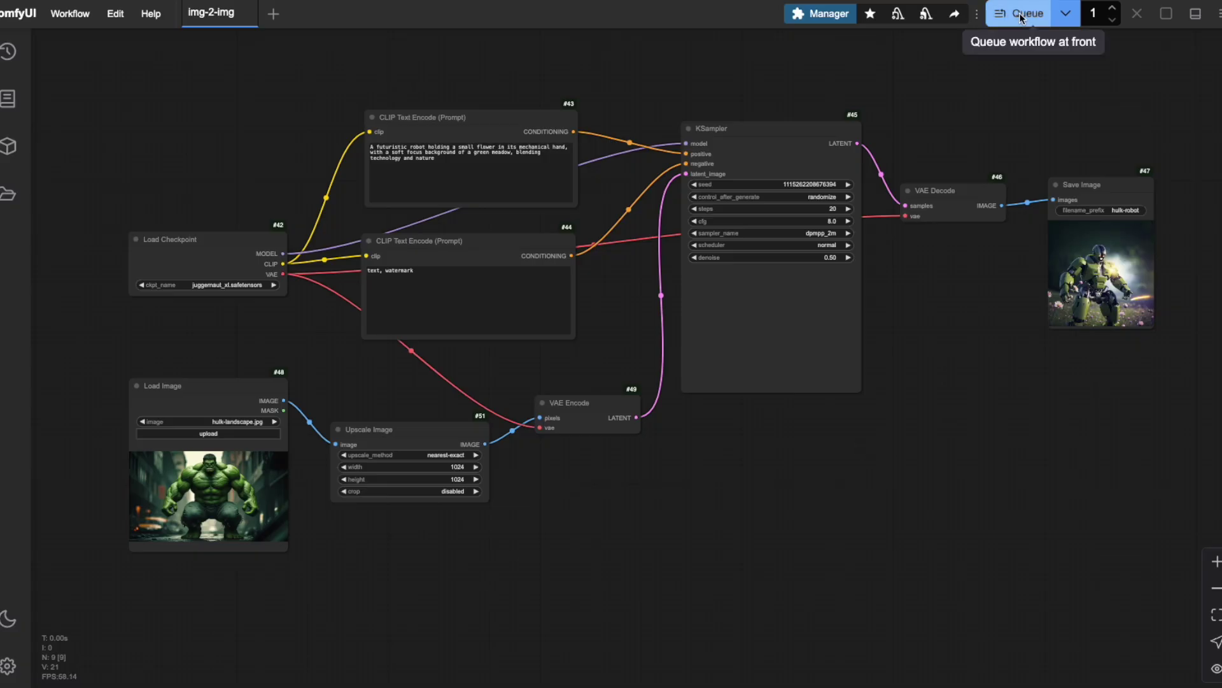
- Rerun the img2img workflow and enlarge the newest green robot image from the queue history
{"action": "left_click", "coordinate": [1021, 17]}
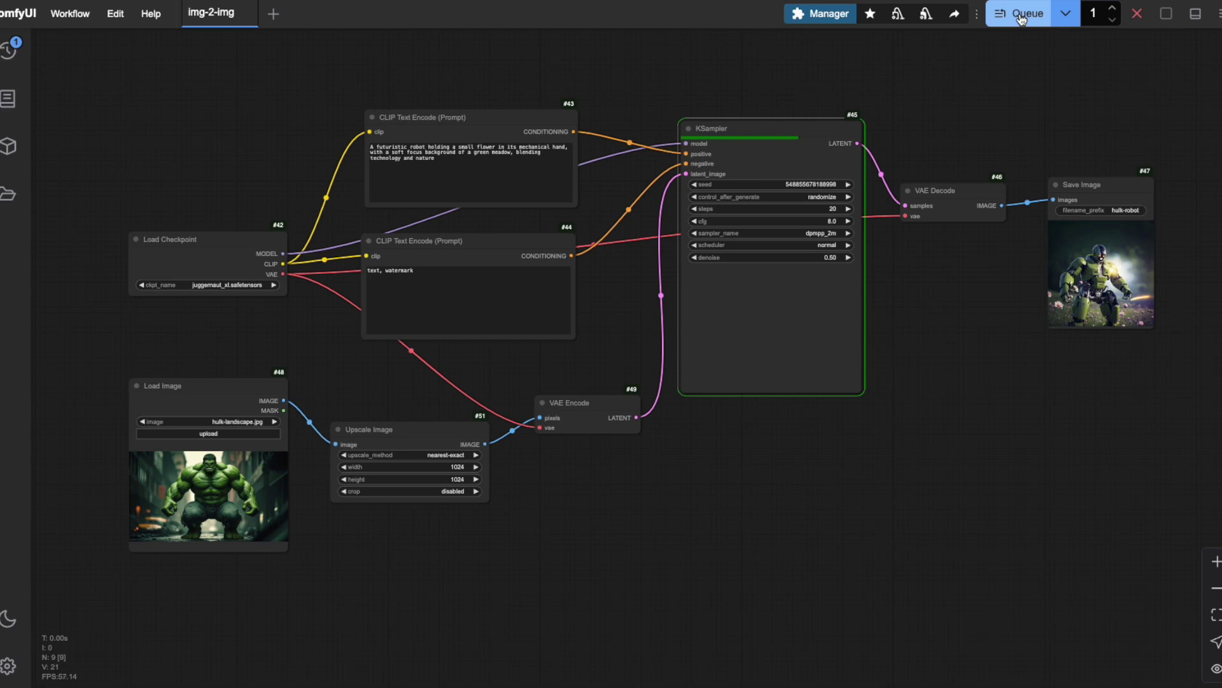
{"action": "left_click", "coordinate": [6, 52]}
{"action": "left_click", "coordinate": [134, 171]}
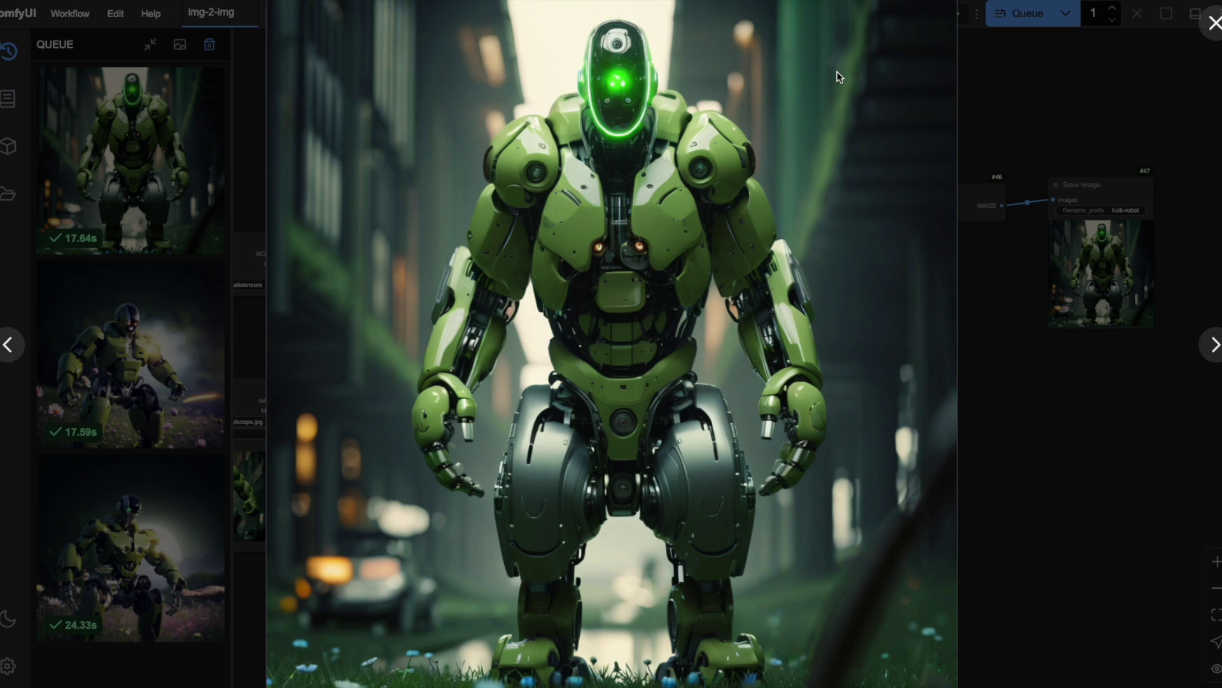
- Close the viewer and history panel, then set the Upscale Image crop to 'center'
{"action": "left_click", "coordinate": [1089, 112]}
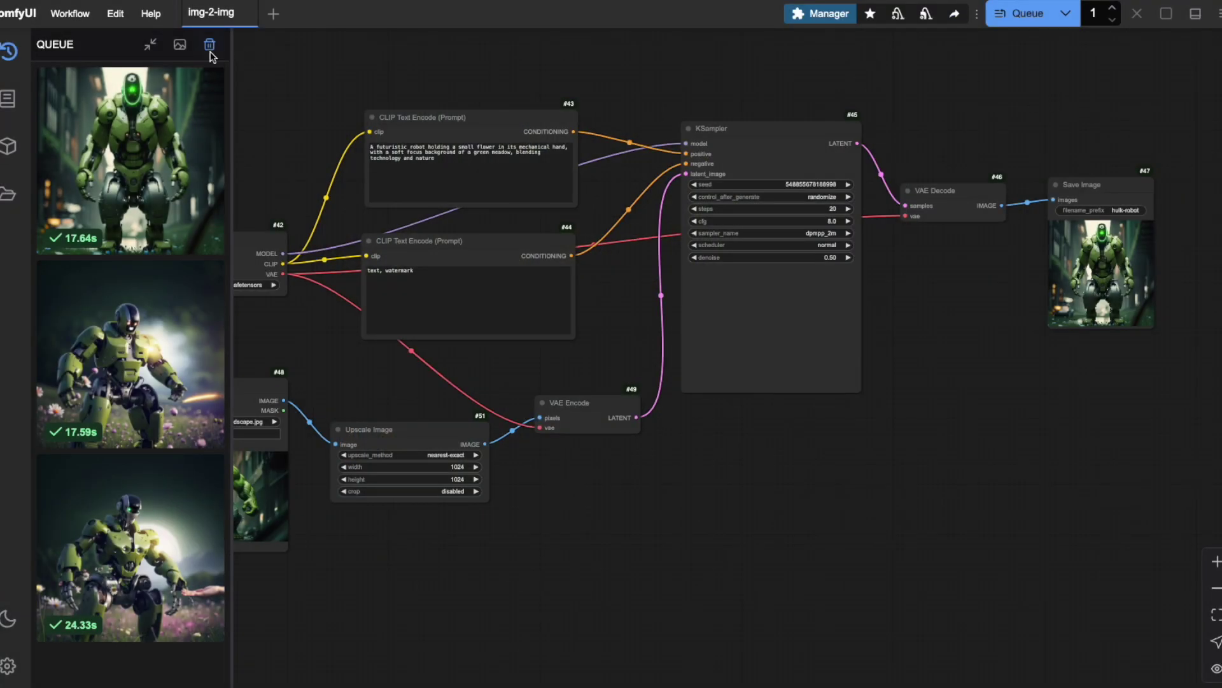
{"action": "left_click", "coordinate": [8, 52]}
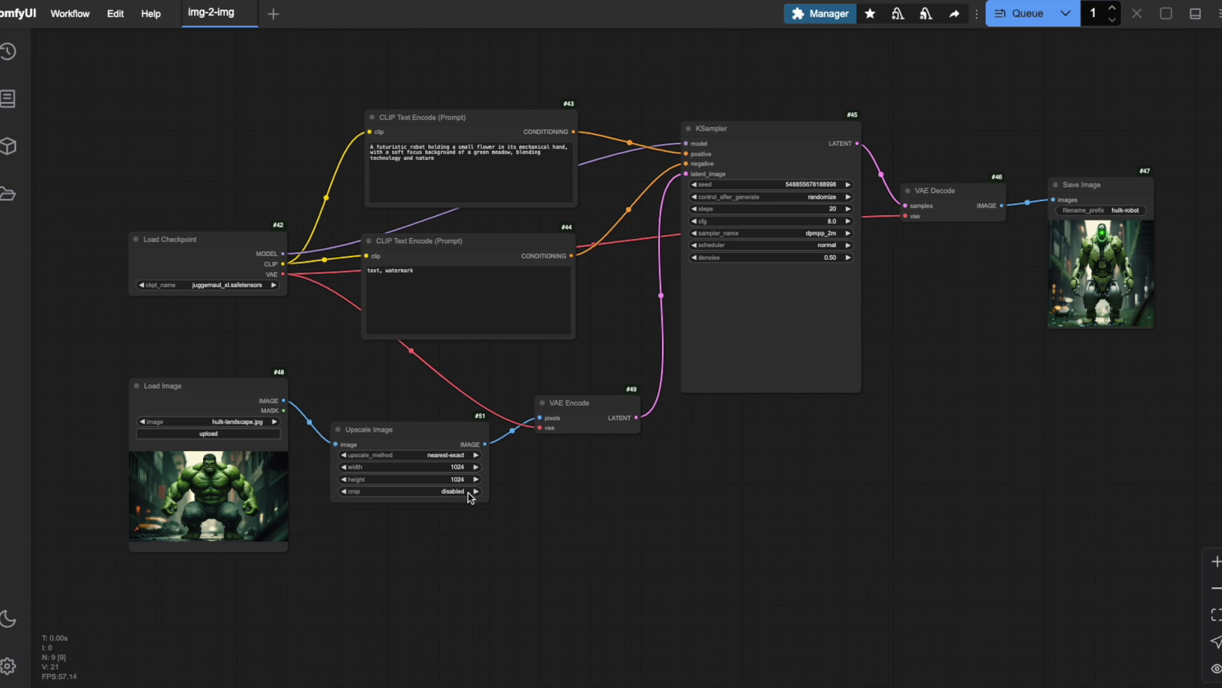
{"action": "left_click", "coordinate": [468, 491]}
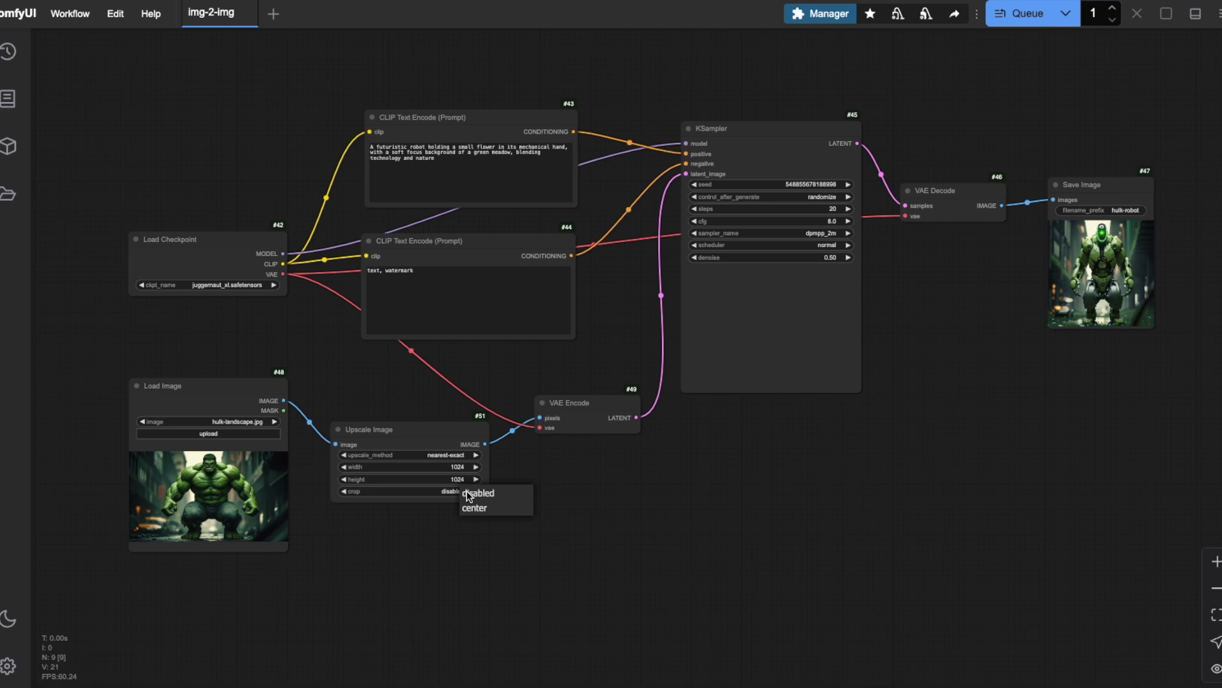
{"action": "left_click", "coordinate": [478, 508]}
- Rerun the workflow and enlarge the newest unstretched robot result from the queue history
{"action": "left_click", "coordinate": [1007, 15]}
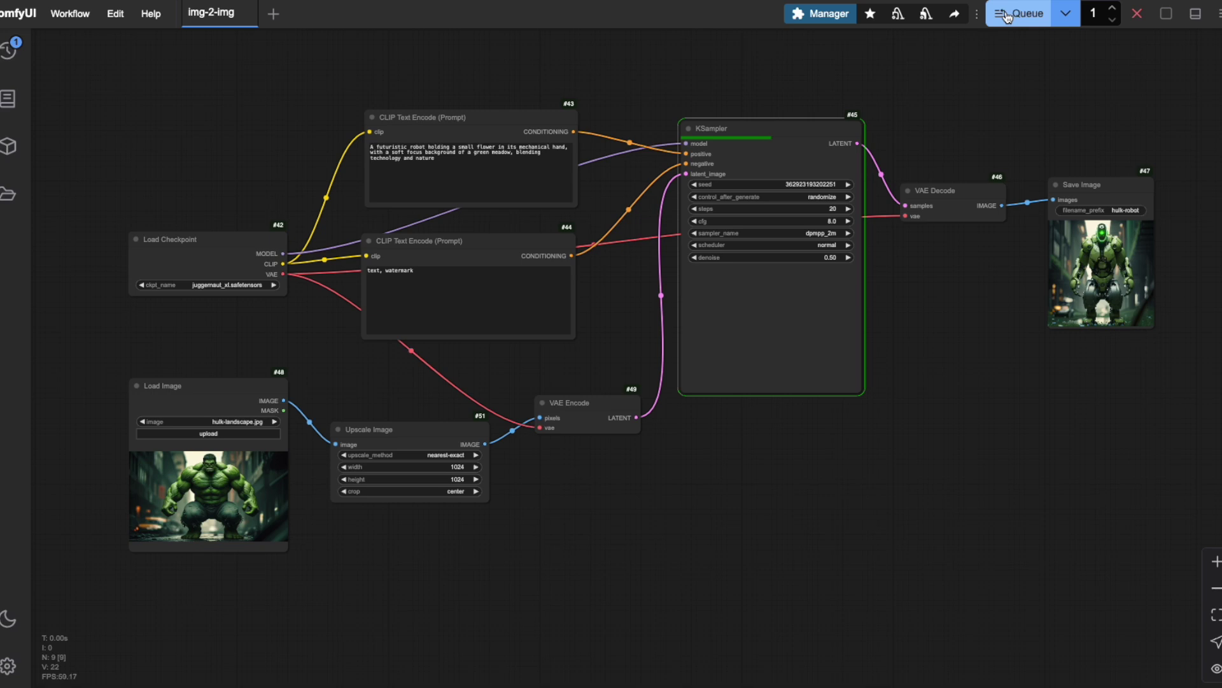
{"action": "left_click", "coordinate": [5, 53]}
{"action": "left_click", "coordinate": [136, 155]}
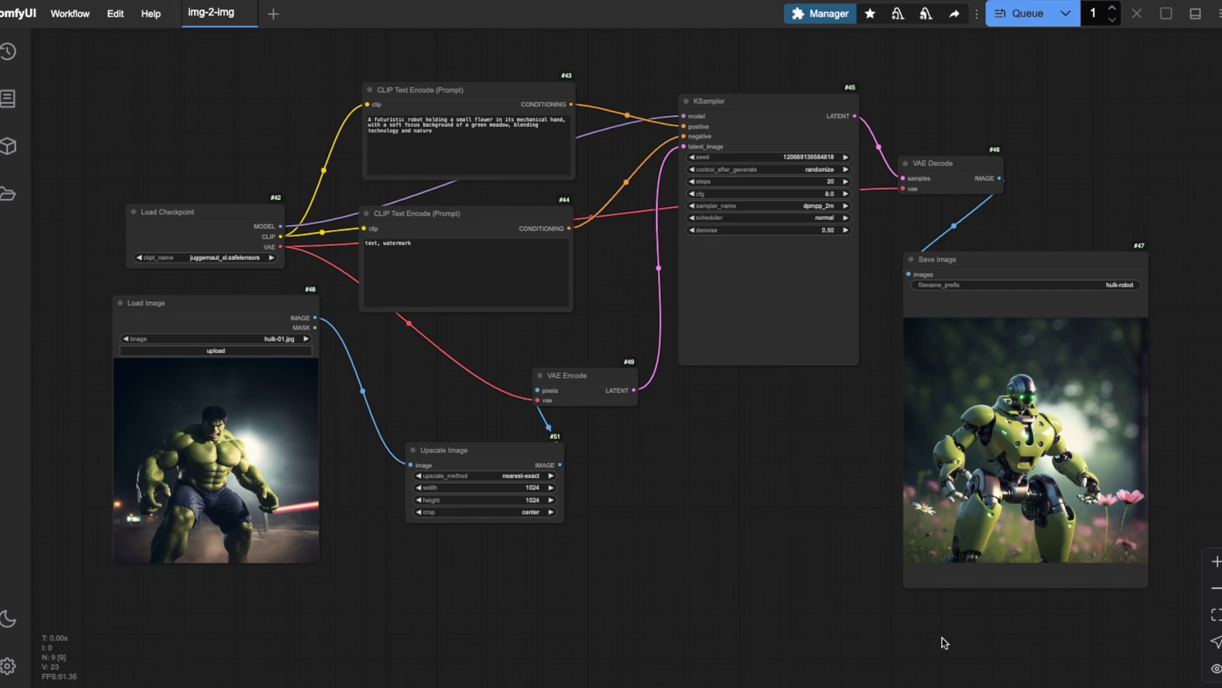
- Copy the generated robot image into the Load Image node and queue another run
{"action": "right_click", "coordinate": [1006, 442]}
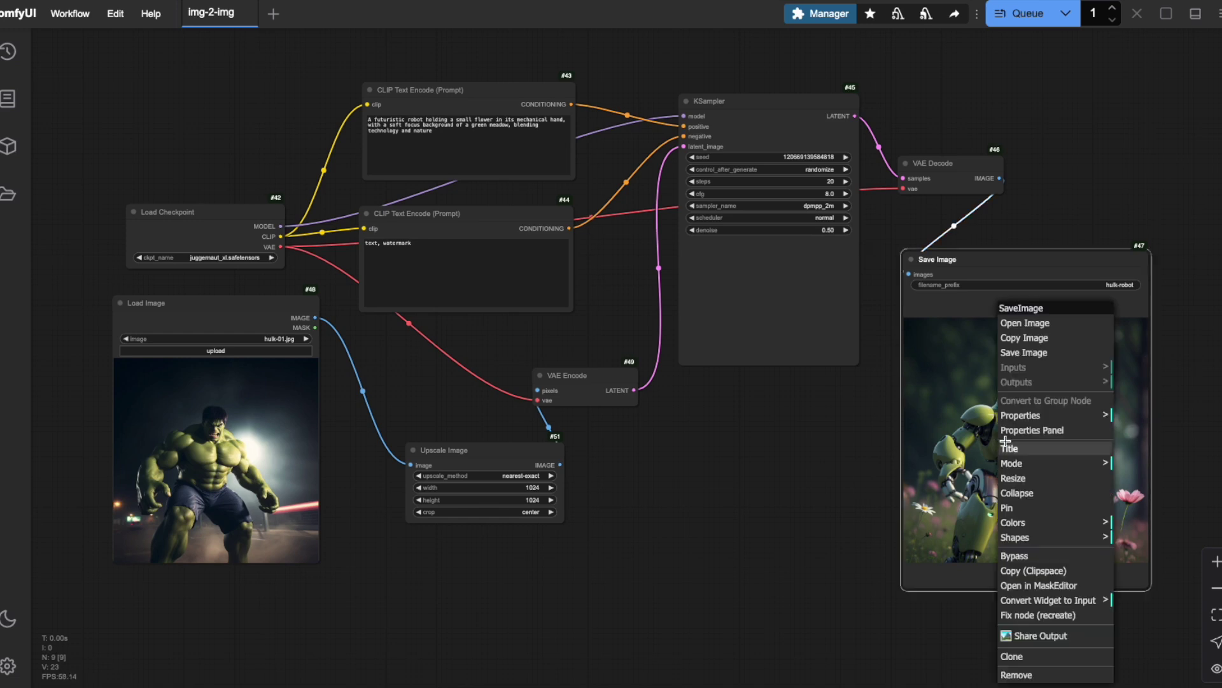
{"action": "left_click", "coordinate": [1040, 338]}
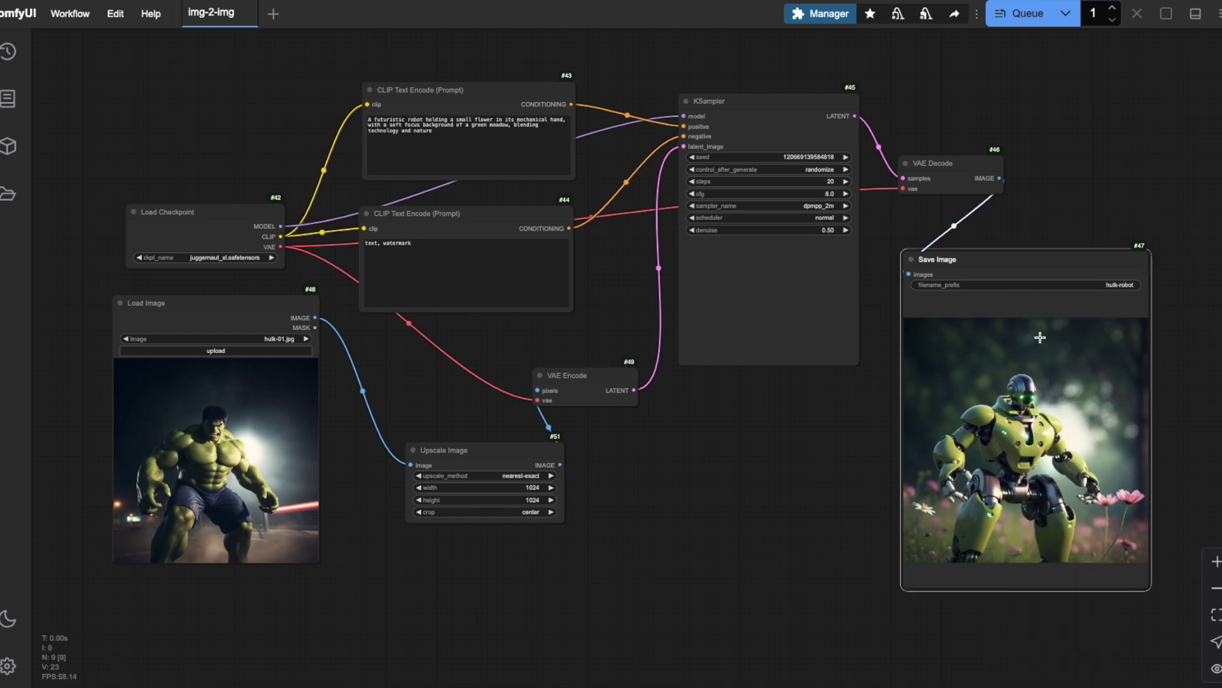
{"action": "left_click", "coordinate": [229, 450]}
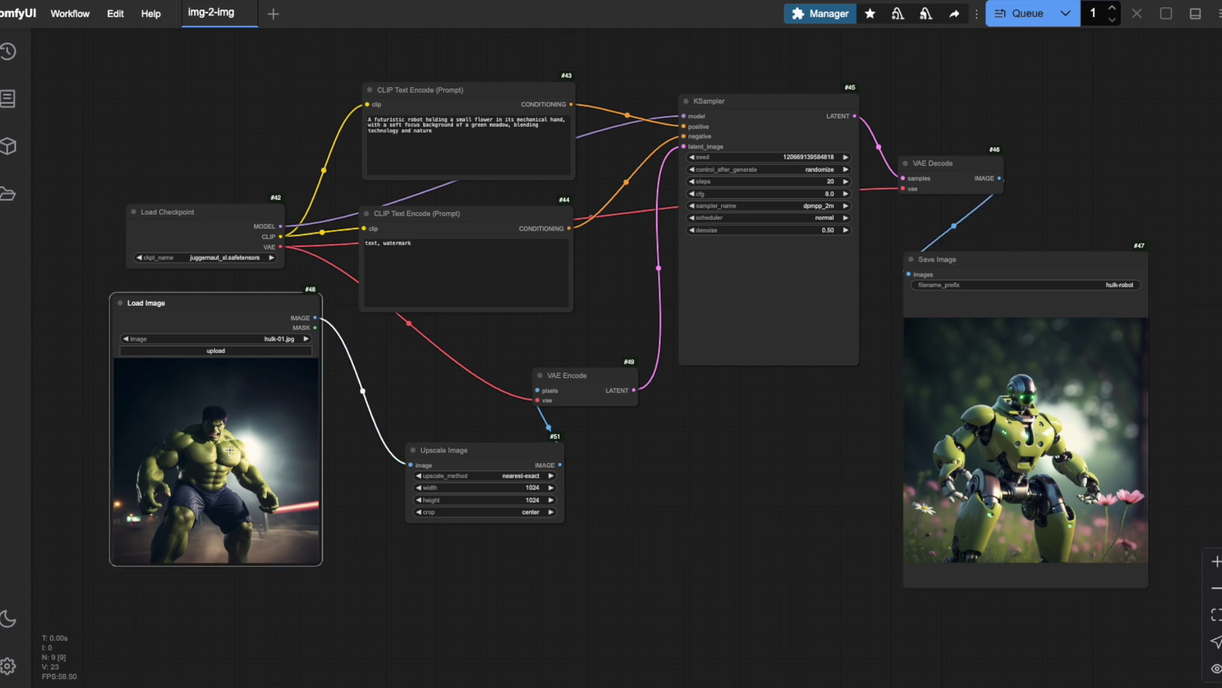
{"action": "key", "text": "ctrl+v"}
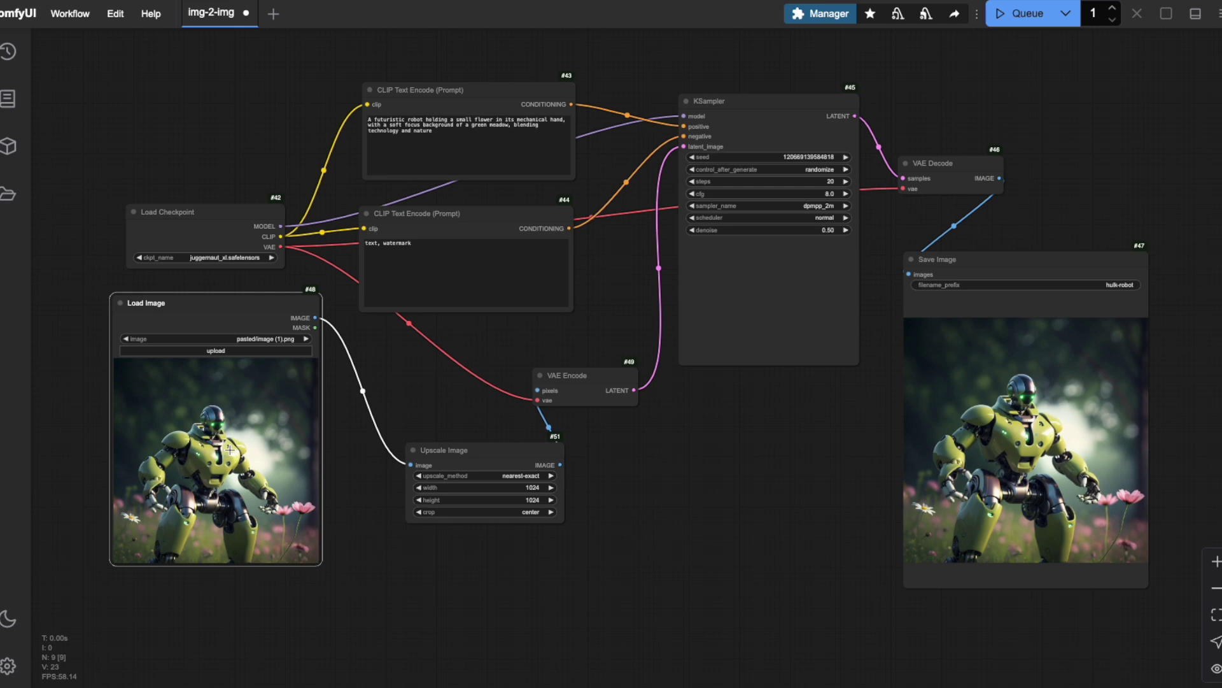
{"action": "left_click", "coordinate": [1031, 18]}
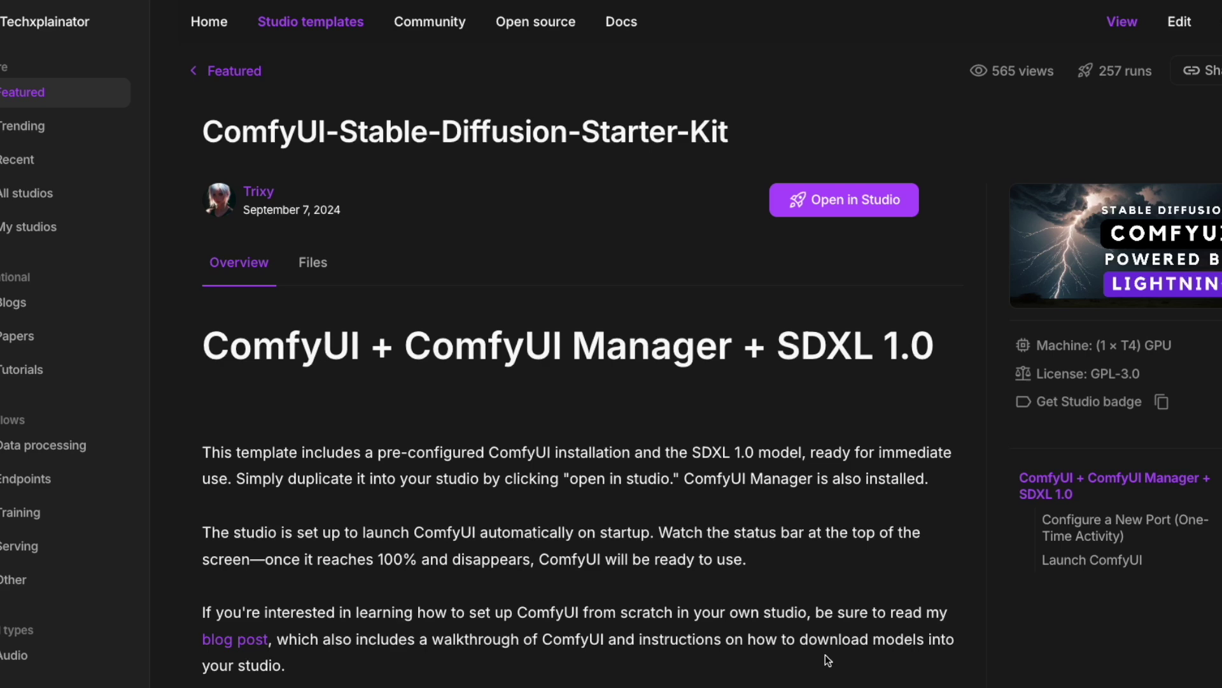
- Open the ComfyUI starter-kit template in a studio and dock the Queue bar in the header
{"action": "left_click", "coordinate": [839, 209]}
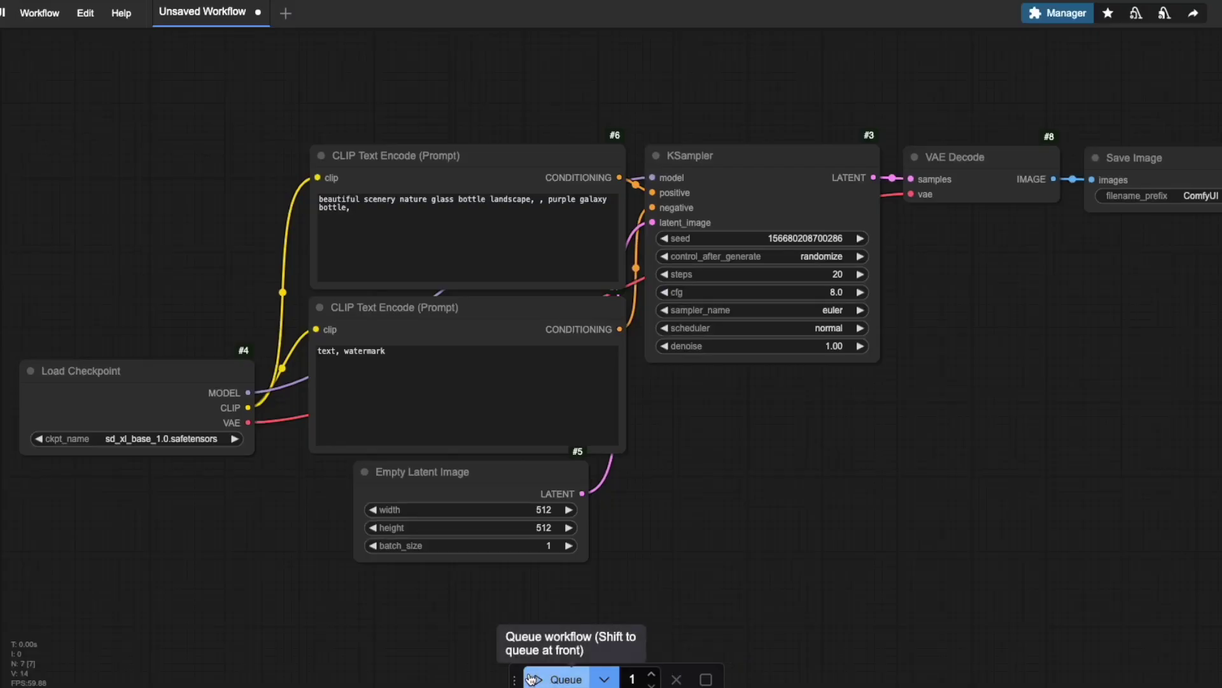
{"action": "left_click_drag", "start_coordinate": [516, 671], "coordinate": [796, 14]}
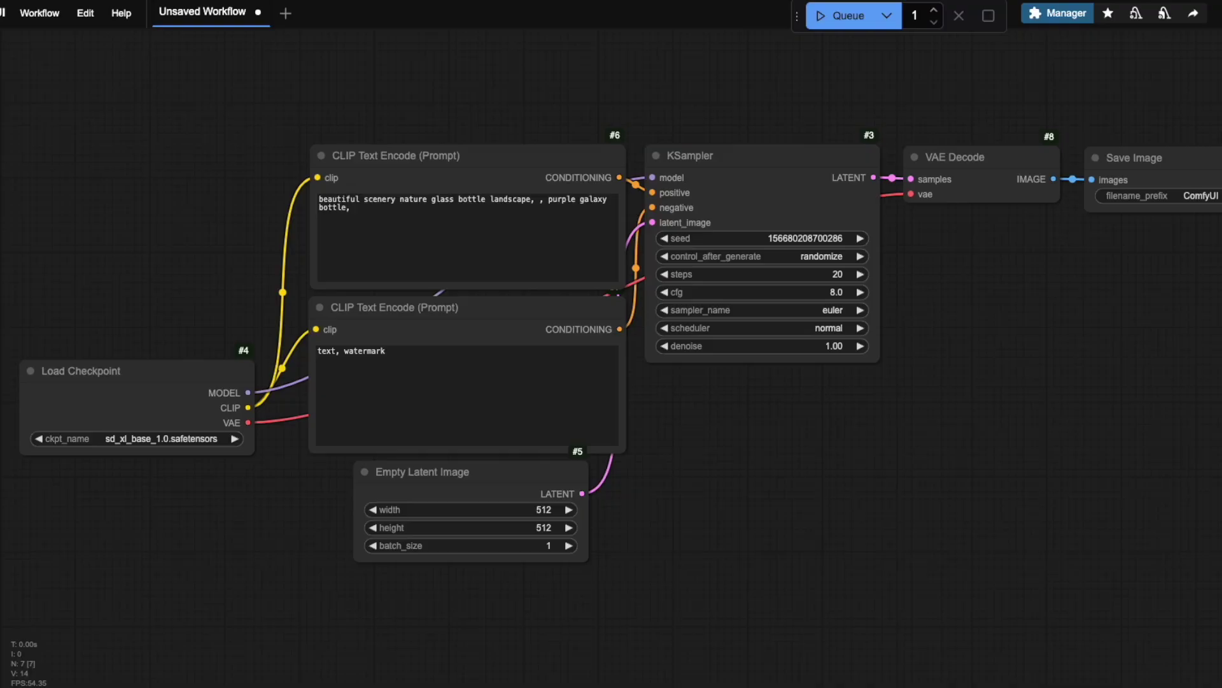